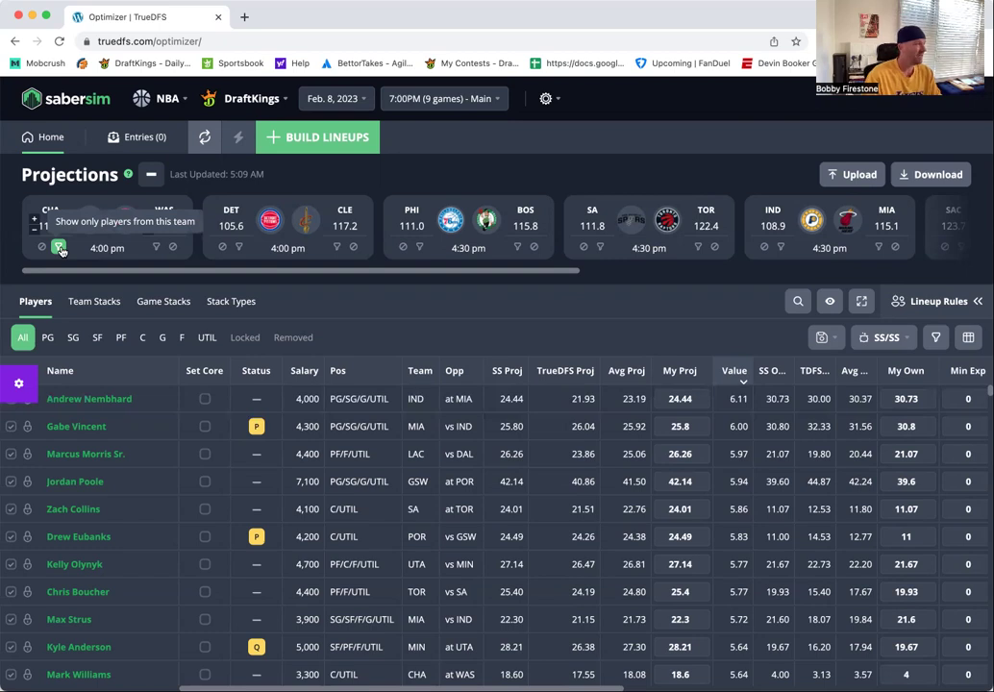
- Filter the table to Charlotte (CHA) players only, then clear the CHA filter
{"action": "left_click", "coordinate": [59, 247]}
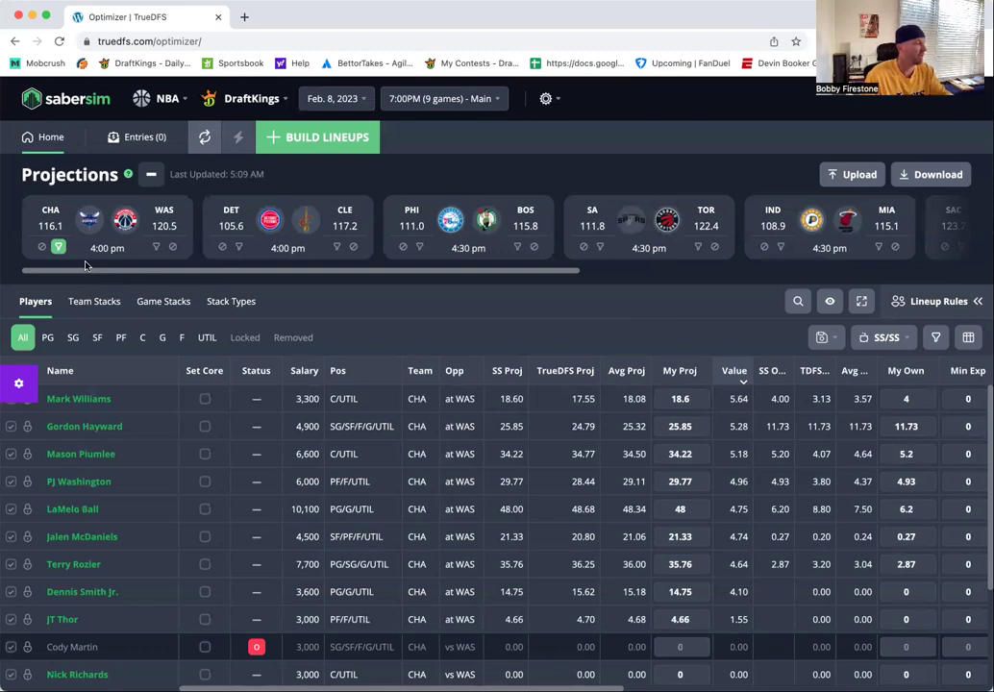
{"action": "left_click", "coordinate": [156, 248]}
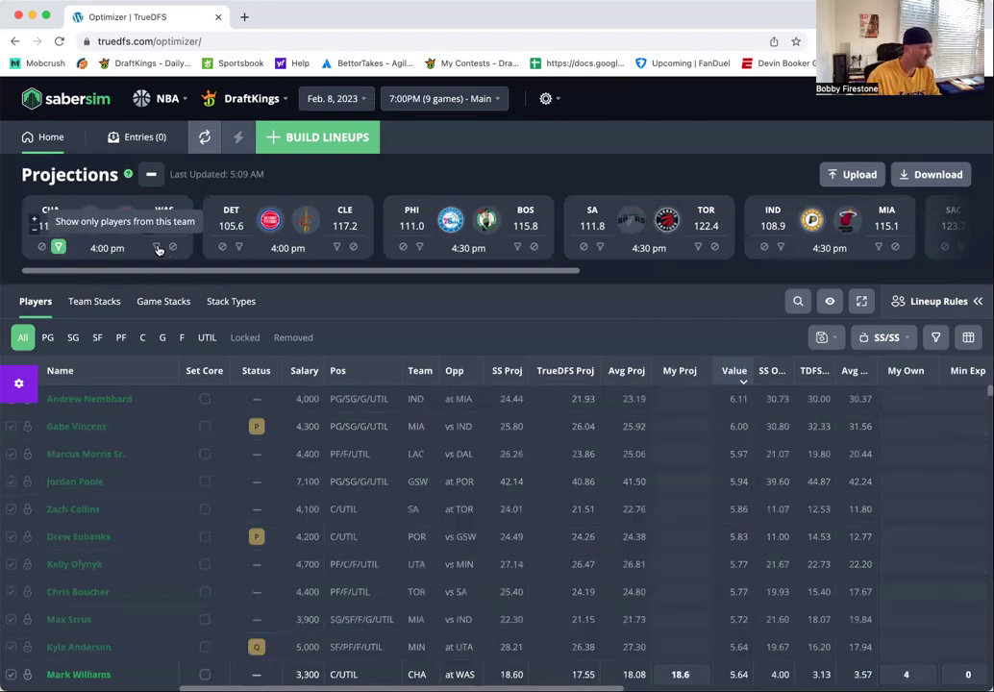
- Show only Washington (WAS) players for review, then toggle the WAS filter off
{"action": "left_click", "coordinate": [156, 247]}
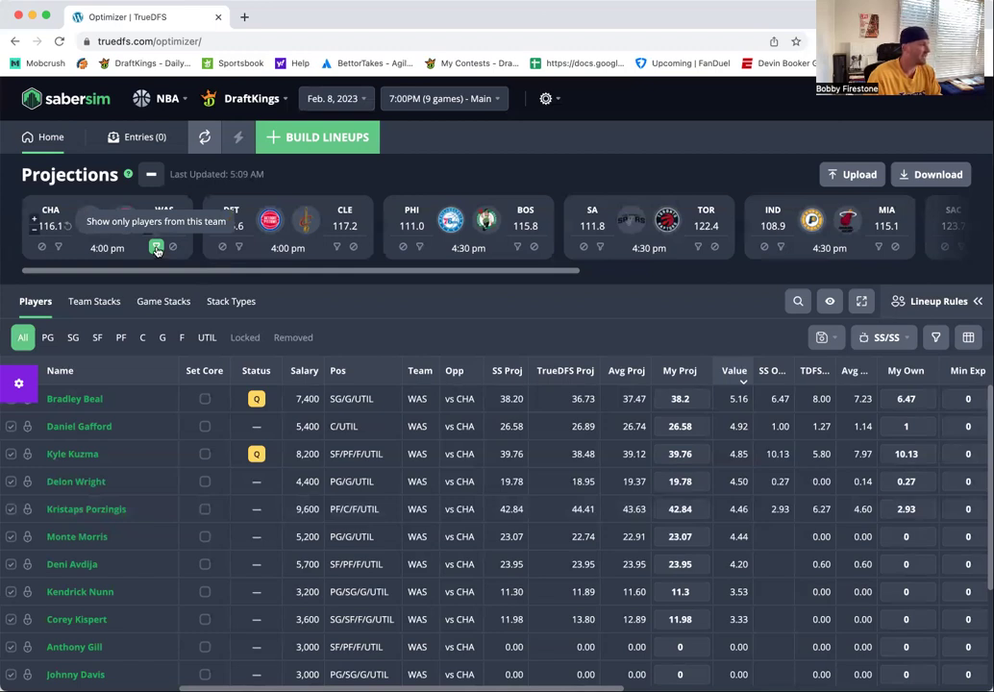
{"action": "left_click", "coordinate": [157, 248]}
- List only Detroit (DET) players, then remove the DET filter
{"action": "left_click", "coordinate": [240, 248]}
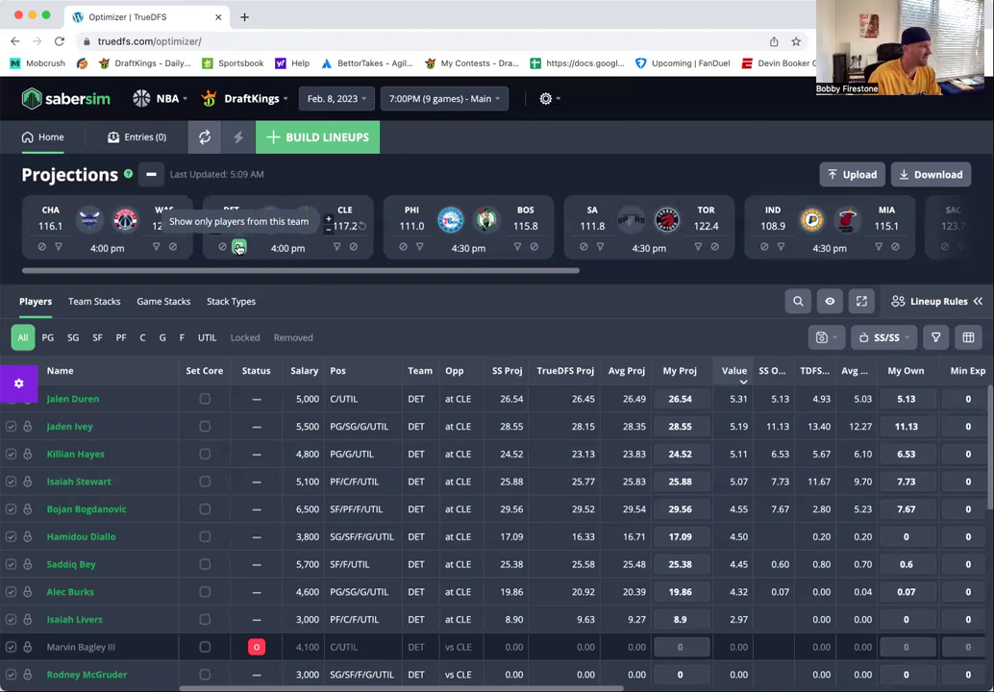
{"action": "left_click", "coordinate": [237, 248]}
- Review Cleveland (CLE) players only, then clear the CLE filter to show every team
{"action": "left_click", "coordinate": [336, 248]}
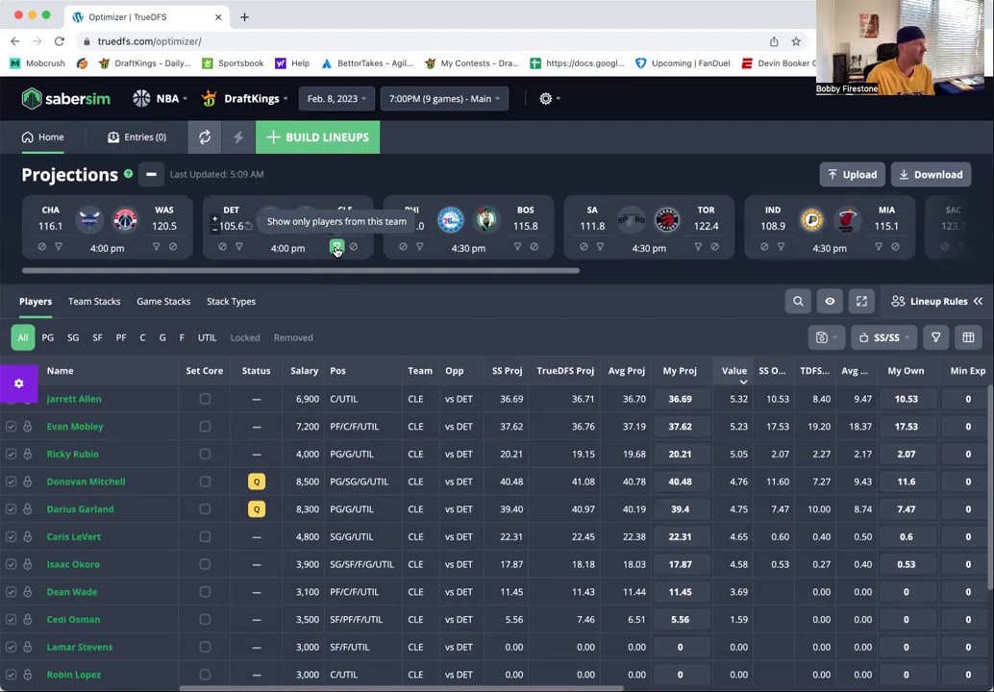
{"action": "left_click", "coordinate": [337, 248]}
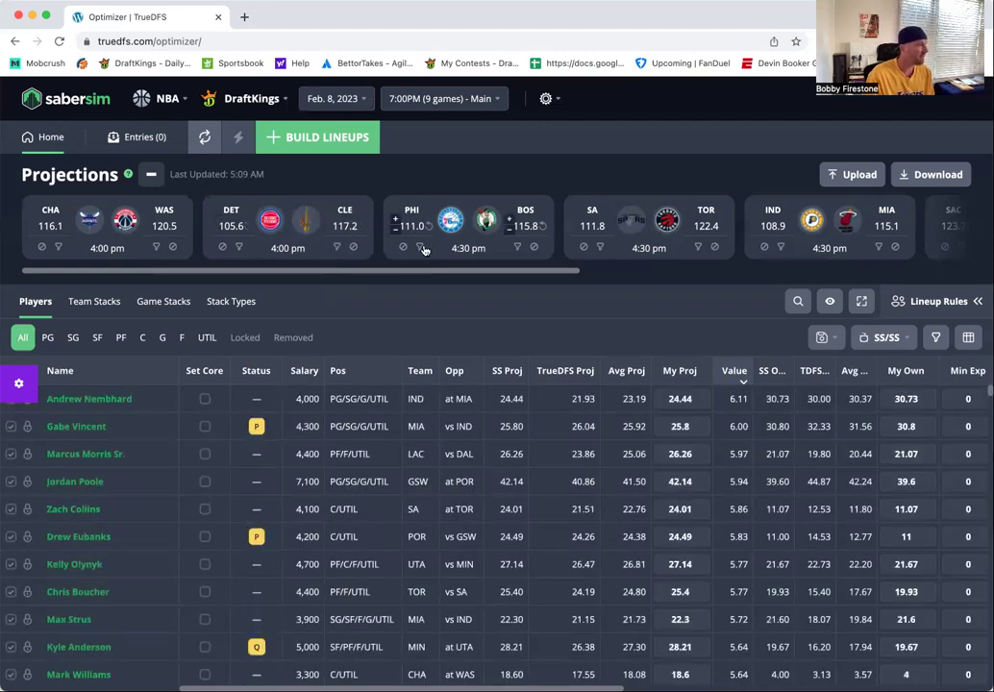
- Filter the table to Philadelphia (PHI) players, then clear the PHI filter
{"action": "left_click", "coordinate": [419, 249]}
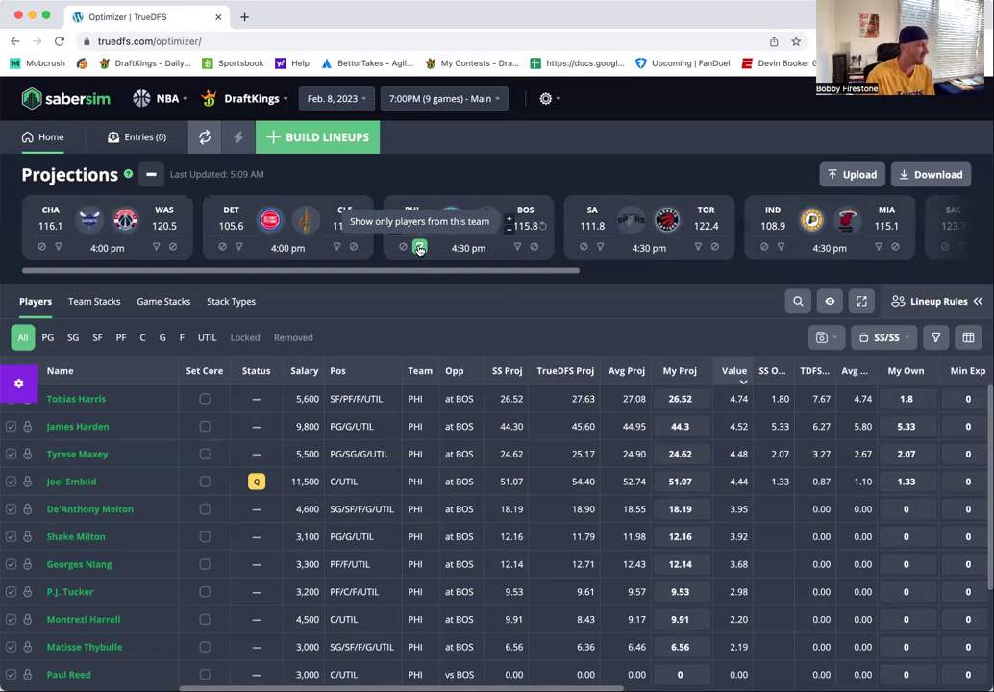
{"action": "left_click", "coordinate": [419, 249]}
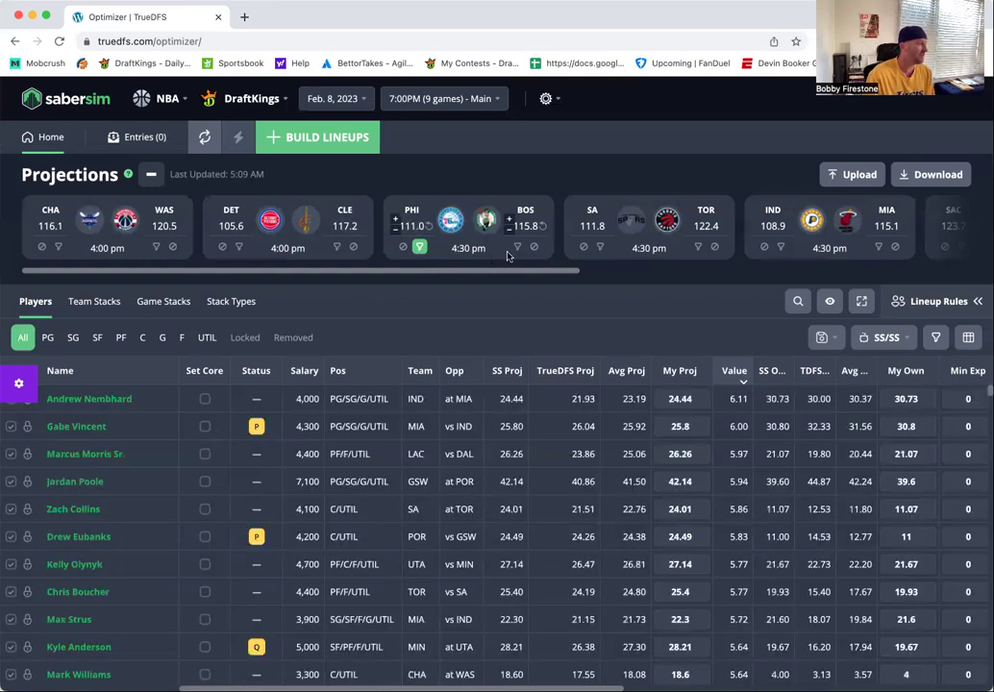
- Show only Boston (BOS) players, then clear the BOS filter to restore all teams
{"action": "left_click", "coordinate": [516, 248]}
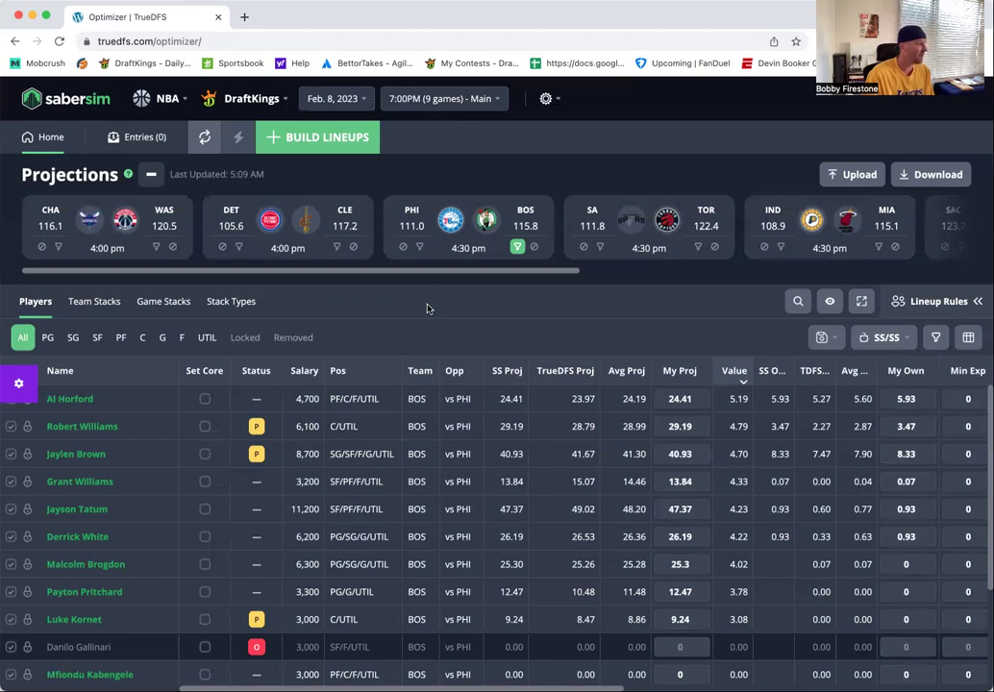
{"action": "left_click", "coordinate": [517, 248]}
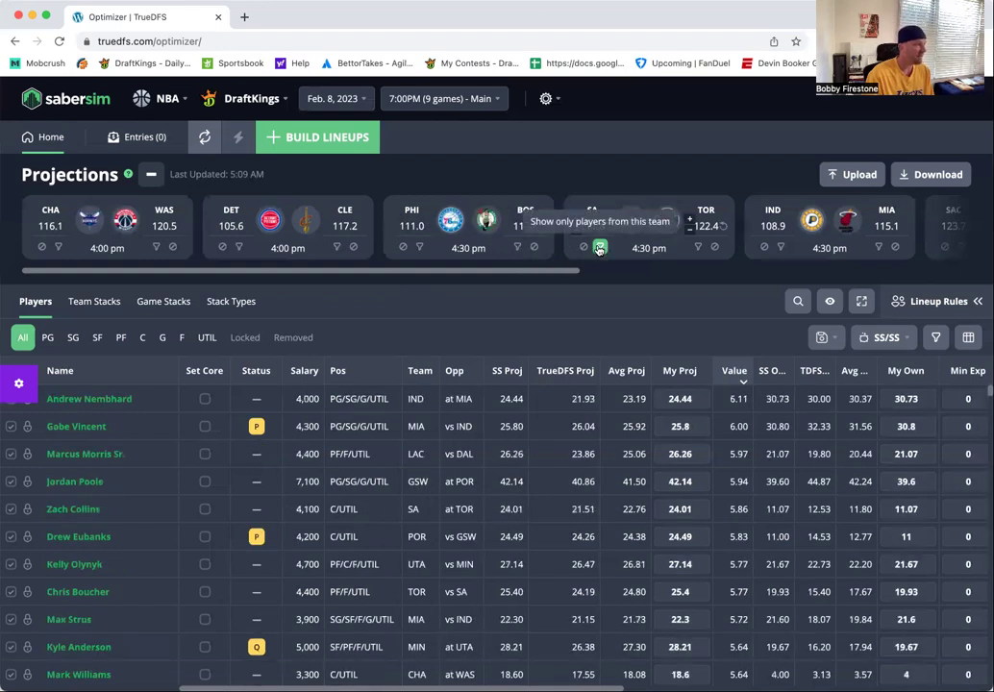
- Filter the projections table to San Antonio (SA) players only
{"action": "left_click", "coordinate": [595, 248]}
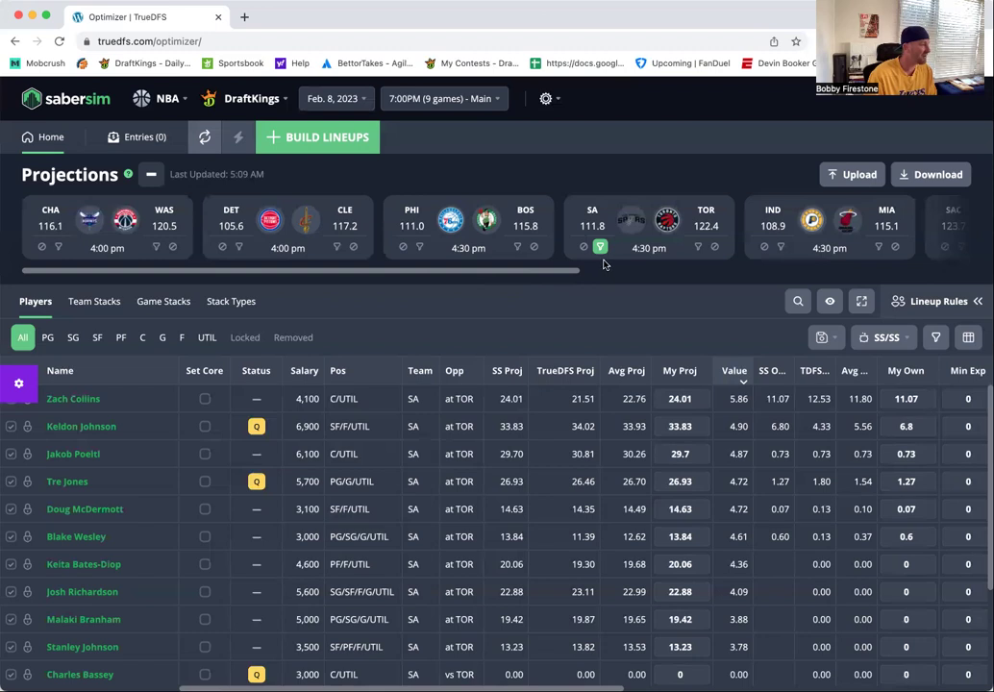
{"action": "mouse_move", "coordinate": [598, 258]}
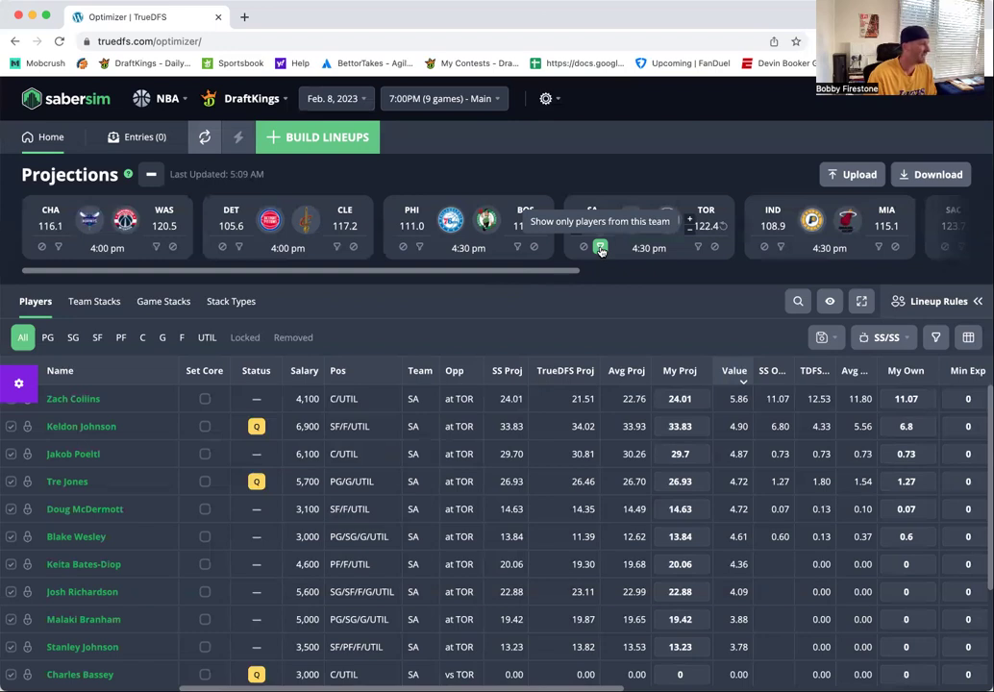
- Clear the SA filter and list only Toronto (TOR) players instead
{"action": "left_click", "coordinate": [600, 248]}
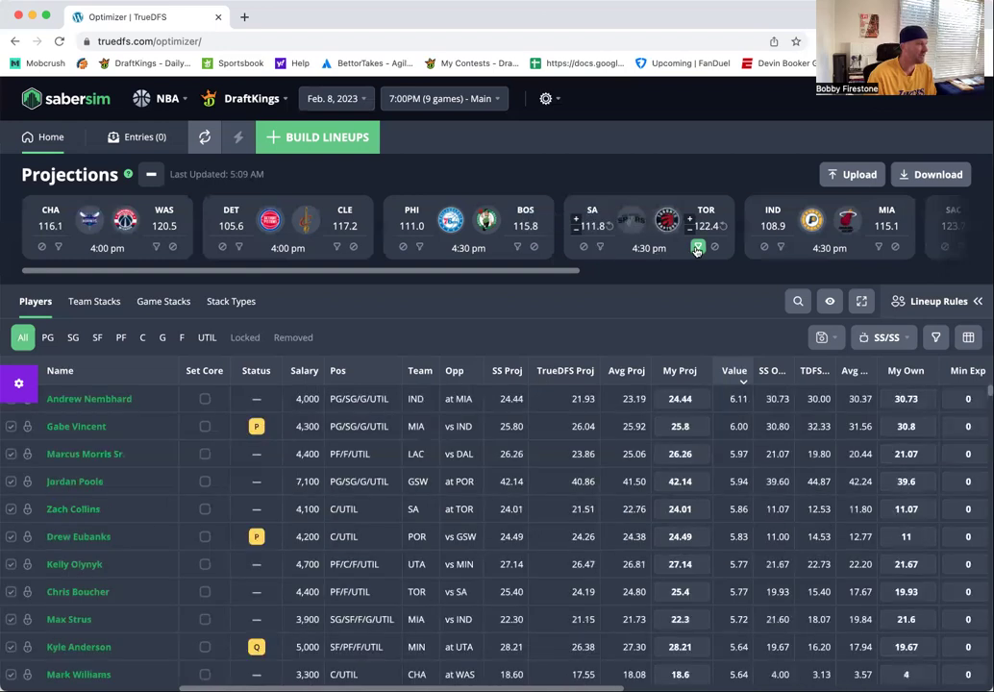
{"action": "left_click", "coordinate": [697, 247]}
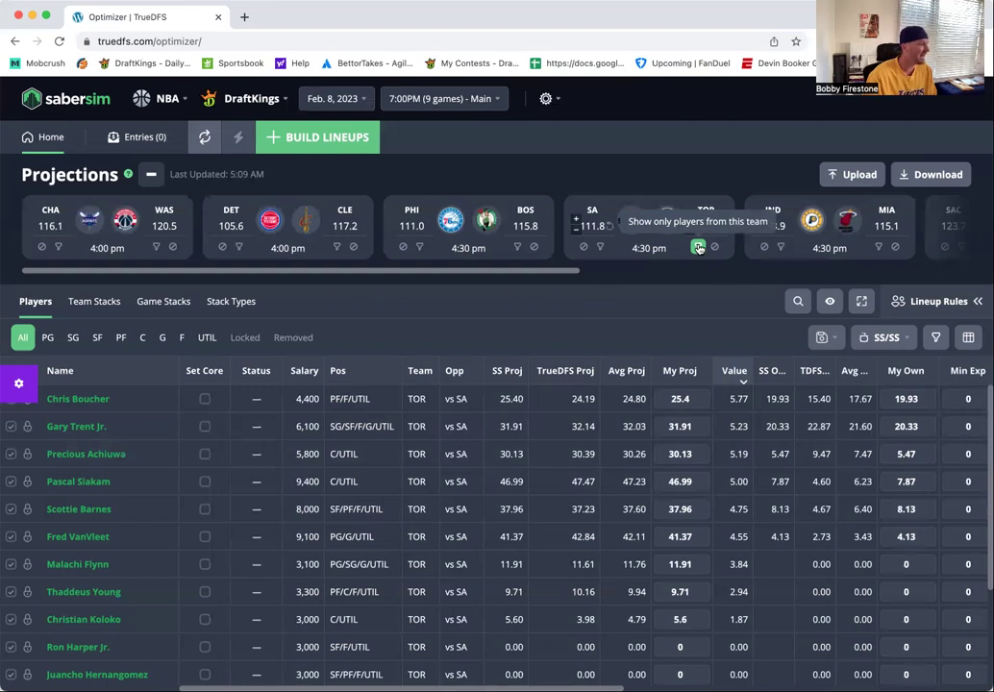
- Switch from TOR to Indiana (IND) players and mark the top-value 4,000-salary IND guard as core
{"action": "left_click", "coordinate": [699, 248]}
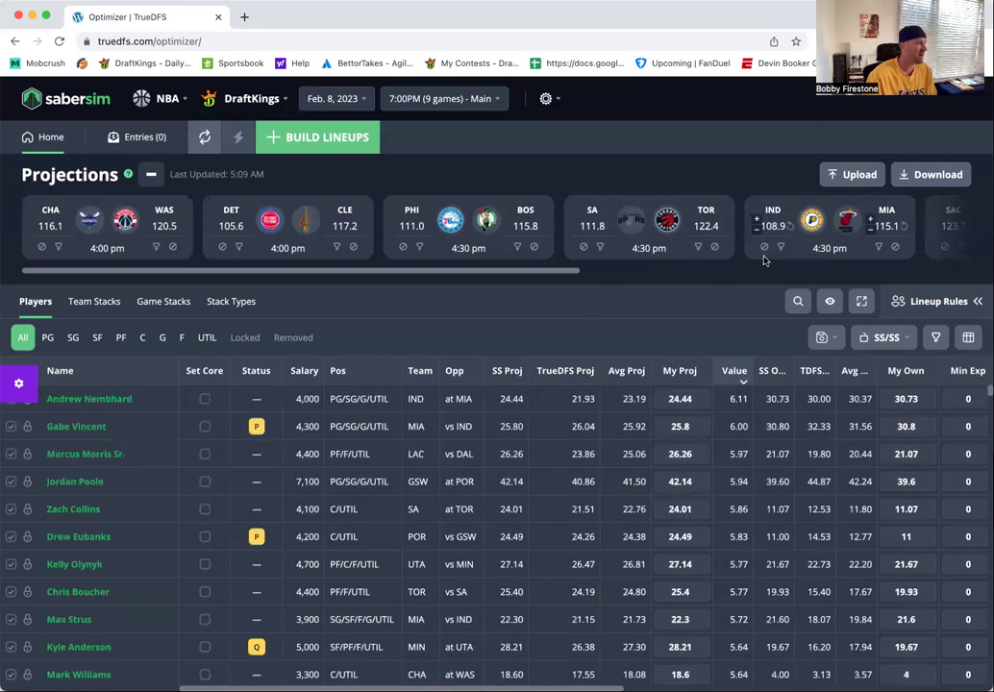
{"action": "left_click", "coordinate": [781, 248]}
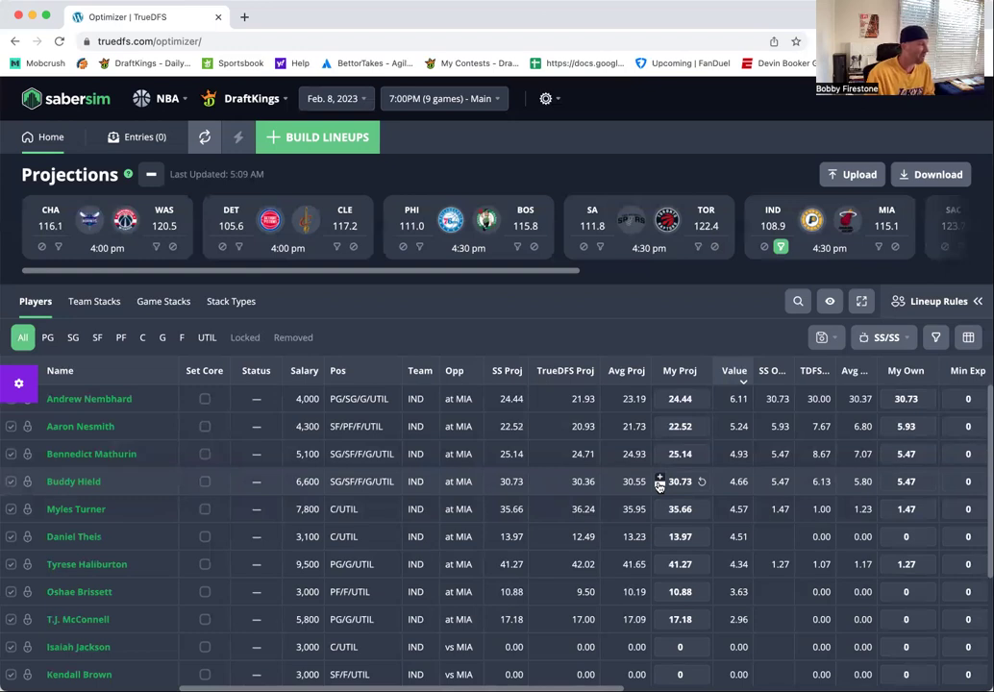
{"action": "left_click", "coordinate": [205, 399]}
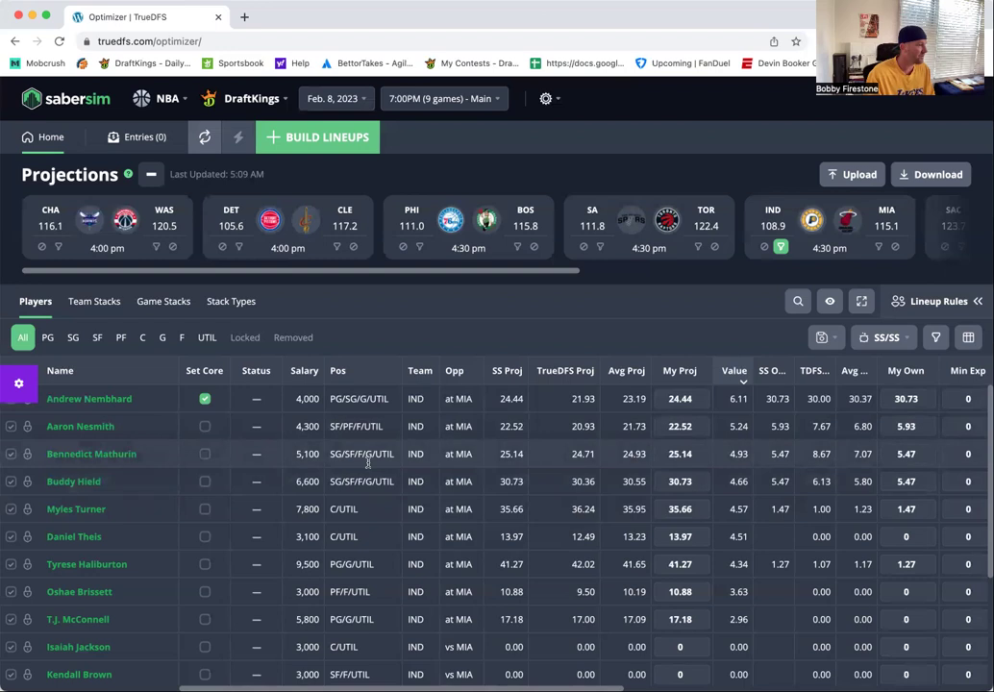
- Replace the IND filter with Miami (MIA) players only and scroll through the Miami list
{"action": "left_click", "coordinate": [784, 248]}
{"action": "left_click", "coordinate": [878, 247]}
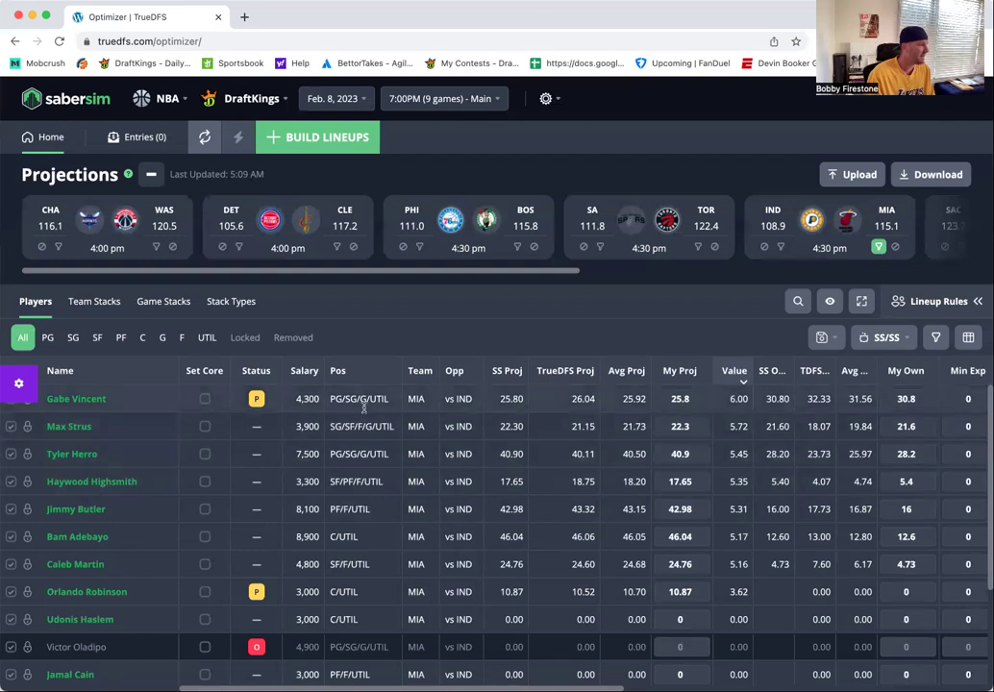
{"action": "mouse_move", "coordinate": [438, 262]}
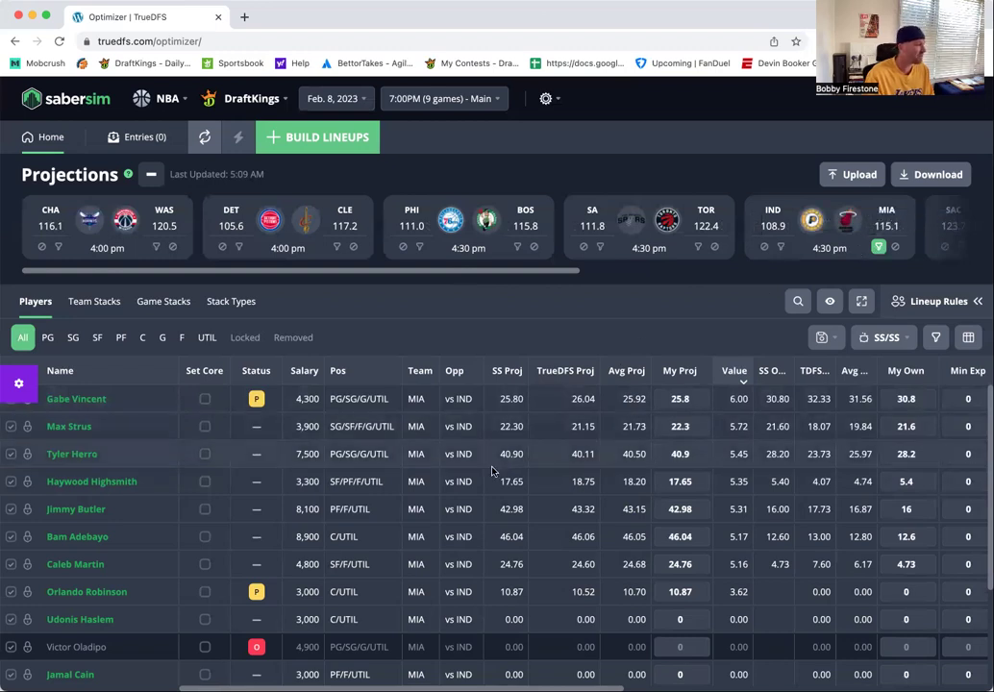
{"action": "scroll", "coordinate": [493, 471], "scroll_direction": "down", "scroll_amount": 2}
{"action": "scroll", "coordinate": [492, 471], "scroll_direction": "down", "scroll_amount": 3}
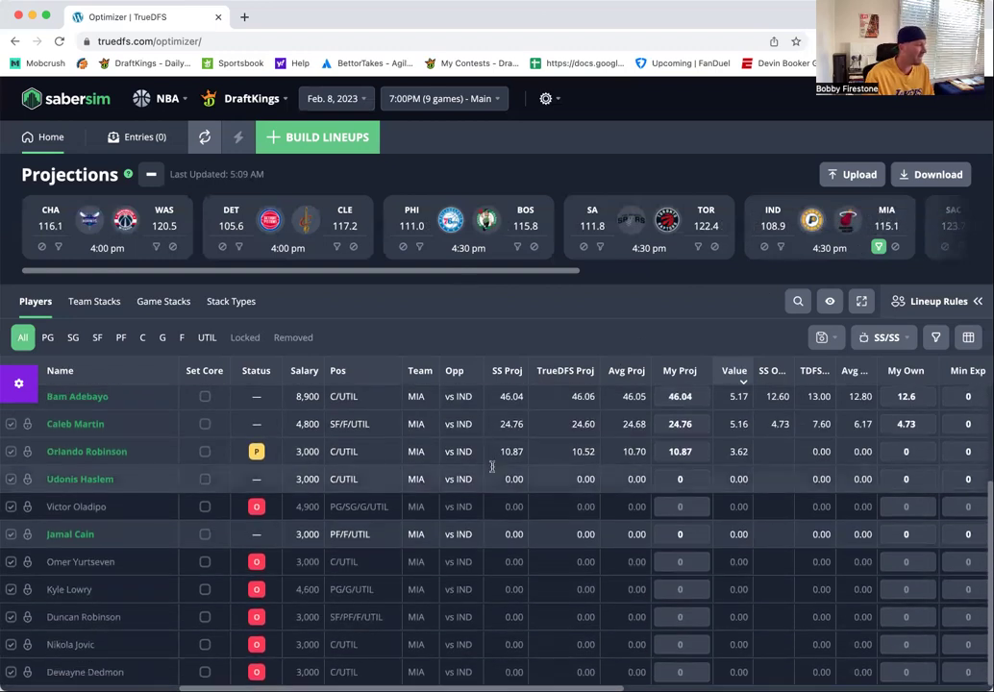
{"action": "scroll", "coordinate": [491, 467], "scroll_direction": "up", "scroll_amount": 5}
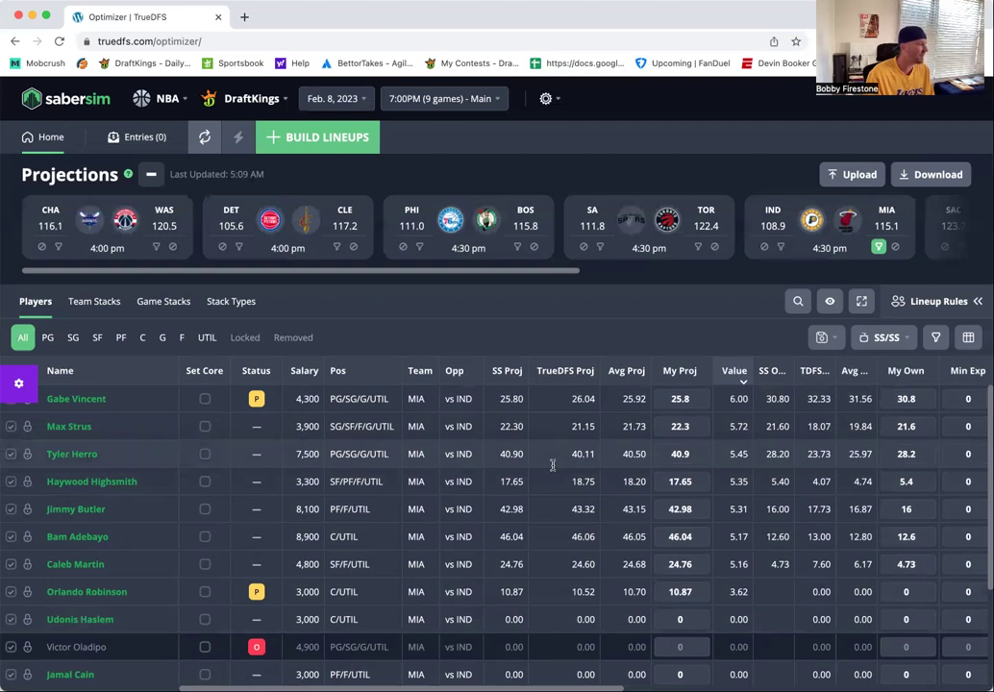
- Mark the 3,900-salary Miami wing as core, clear the MIA filter, and shift the game-card strip right
{"action": "left_click", "coordinate": [207, 426]}
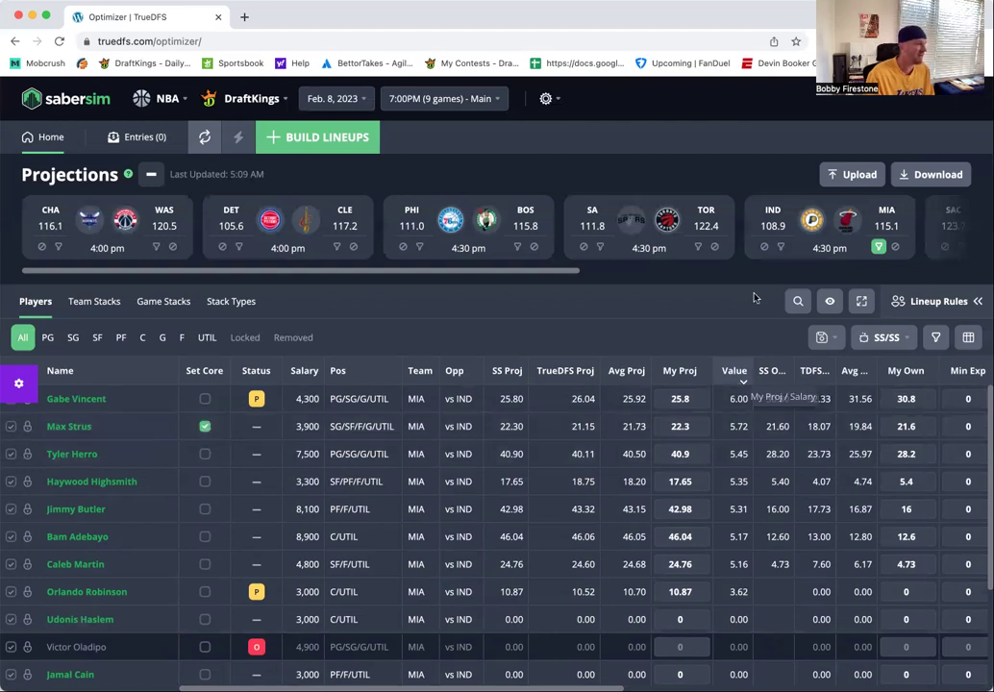
{"action": "left_click", "coordinate": [876, 248]}
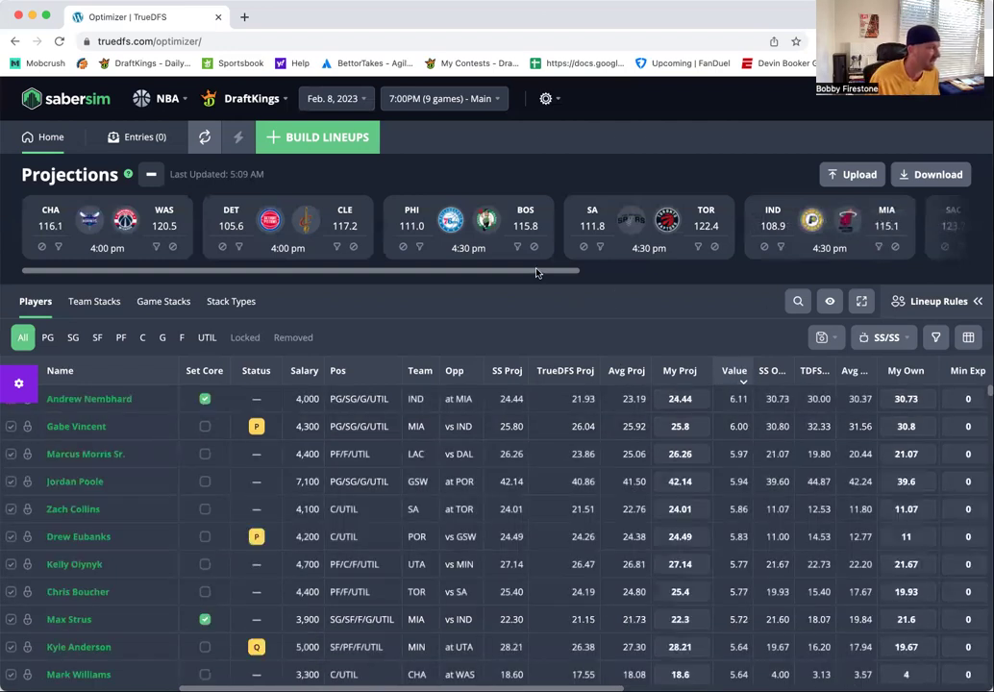
{"action": "left_click_drag", "start_coordinate": [537, 272], "coordinate": [894, 272]}
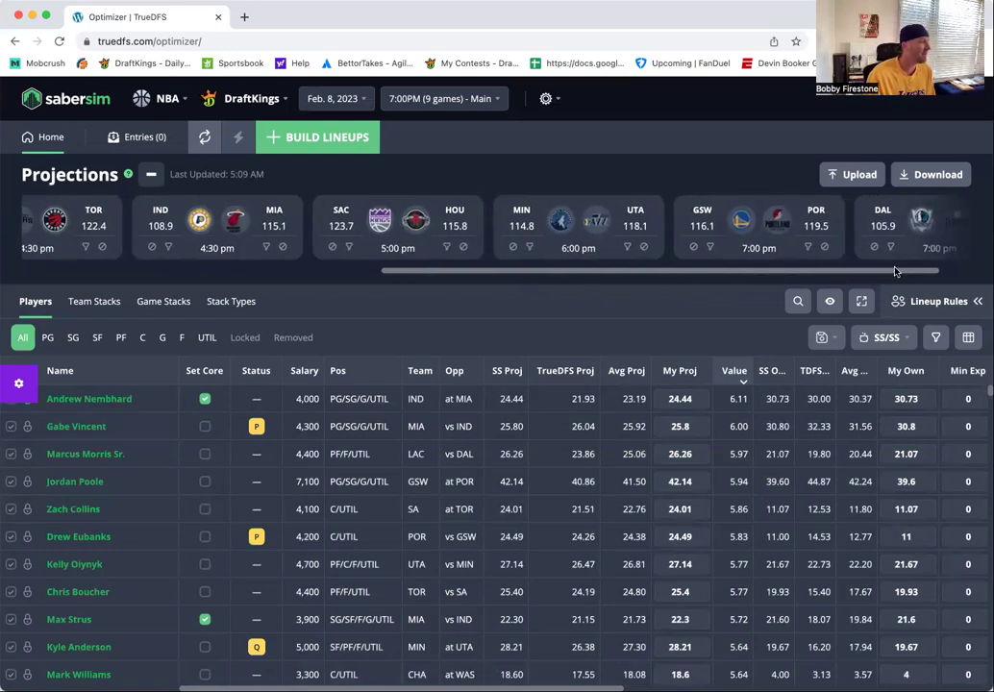
{"action": "left_click", "coordinate": [348, 248]}
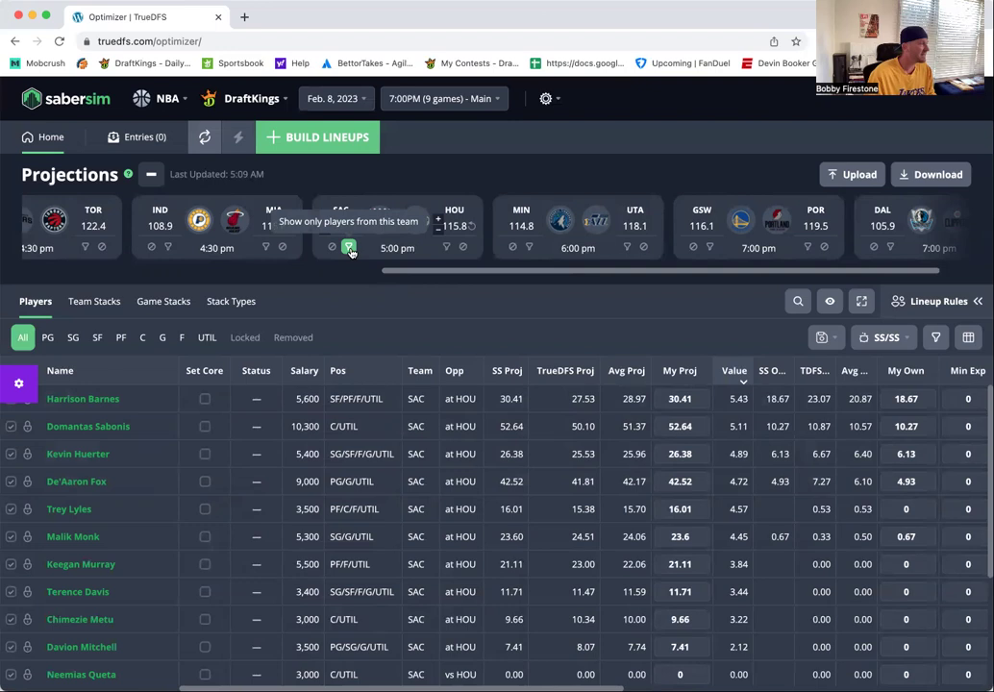
{"action": "left_click", "coordinate": [349, 248]}
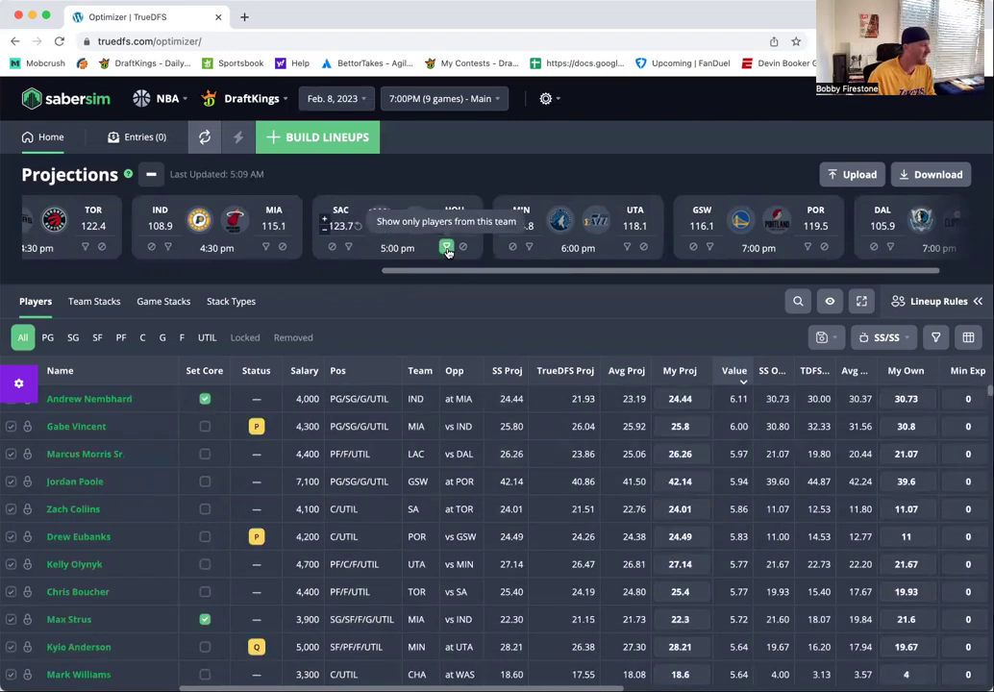
- Filter the table to Houston players and mark Jalen Green (6,800 salary) as a core play
{"action": "left_click", "coordinate": [446, 248]}
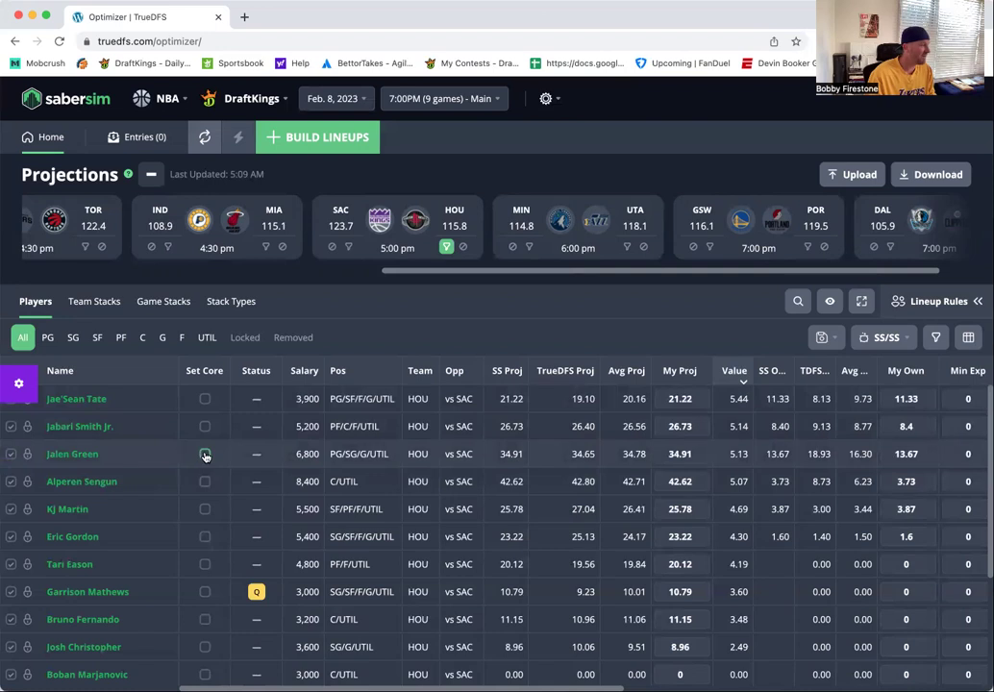
{"action": "left_click", "coordinate": [203, 455]}
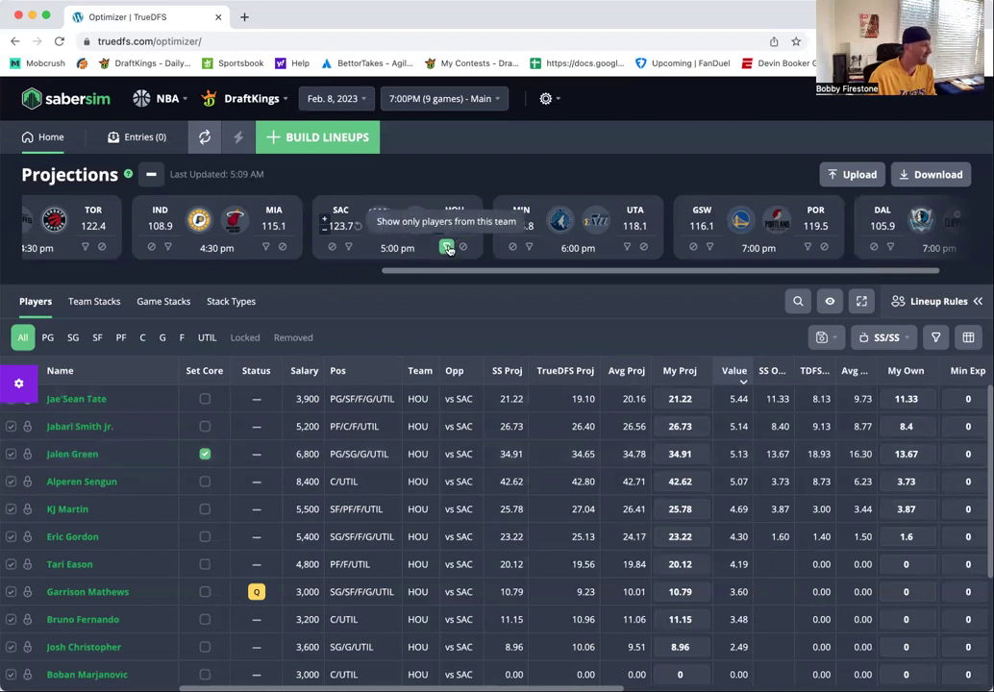
- Filter the table to Minnesota players, whose Value column is topped by 5.64
{"action": "left_click", "coordinate": [528, 247]}
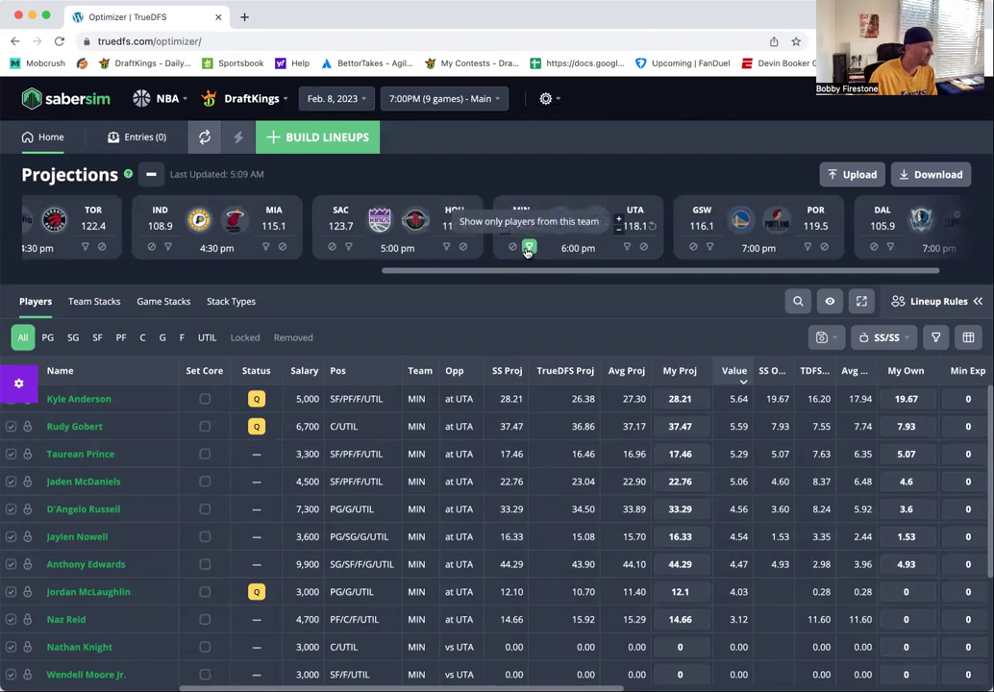
- Swap the MIN filter for UTA and mark Kelly Olynyk (4,700 salary, 5.77 Value) as core
{"action": "left_click", "coordinate": [528, 248]}
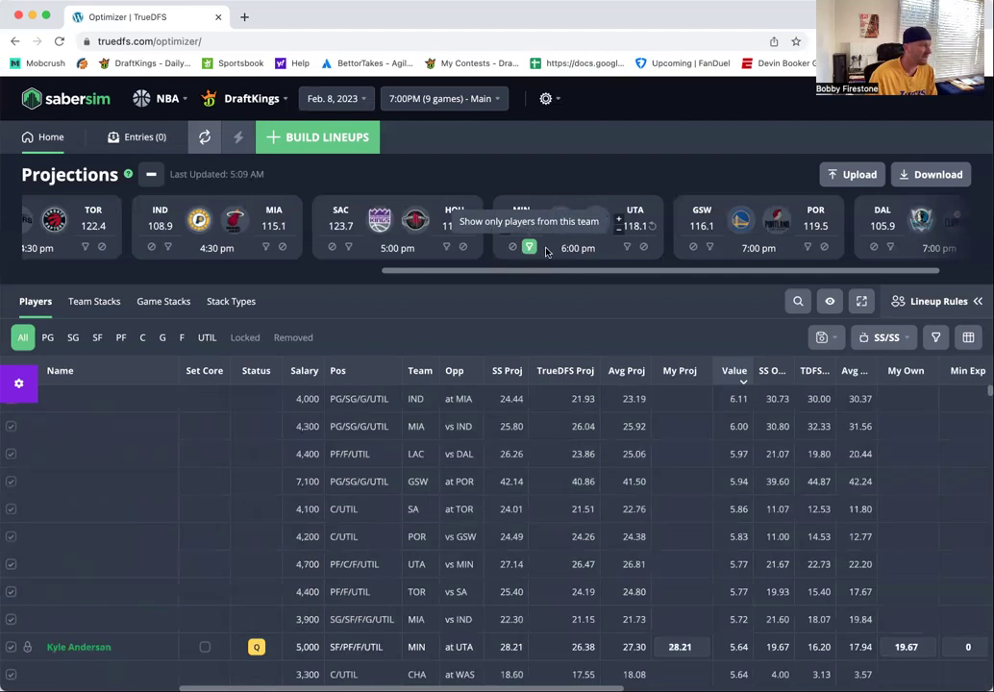
{"action": "left_click", "coordinate": [627, 248]}
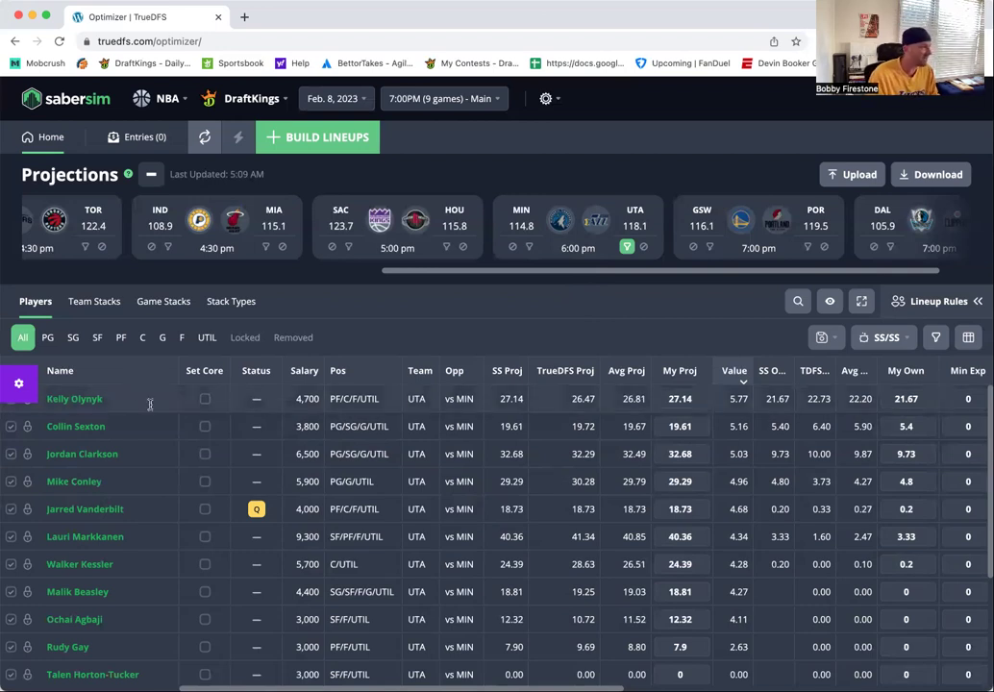
{"action": "left_click", "coordinate": [205, 399]}
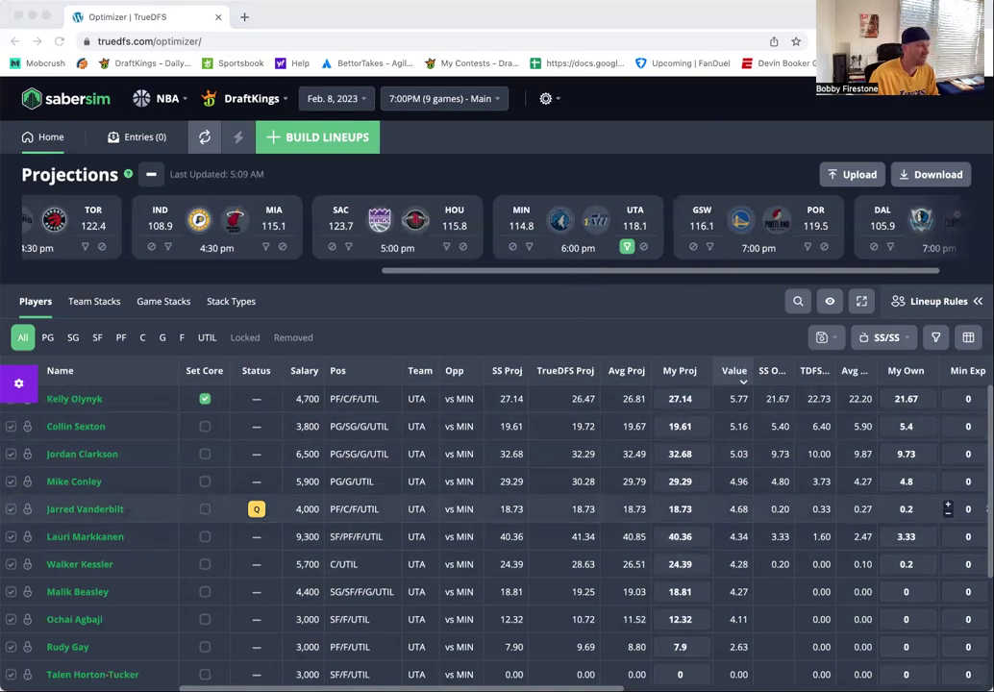
{"action": "left_click", "coordinate": [139, 526]}
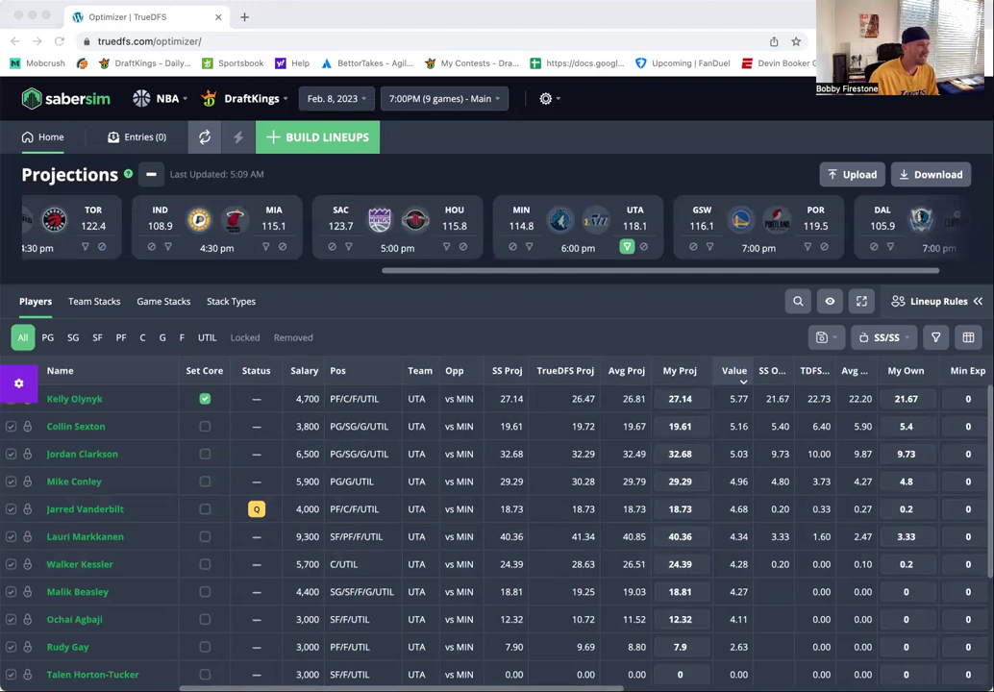
{"action": "left_click", "coordinate": [171, 548]}
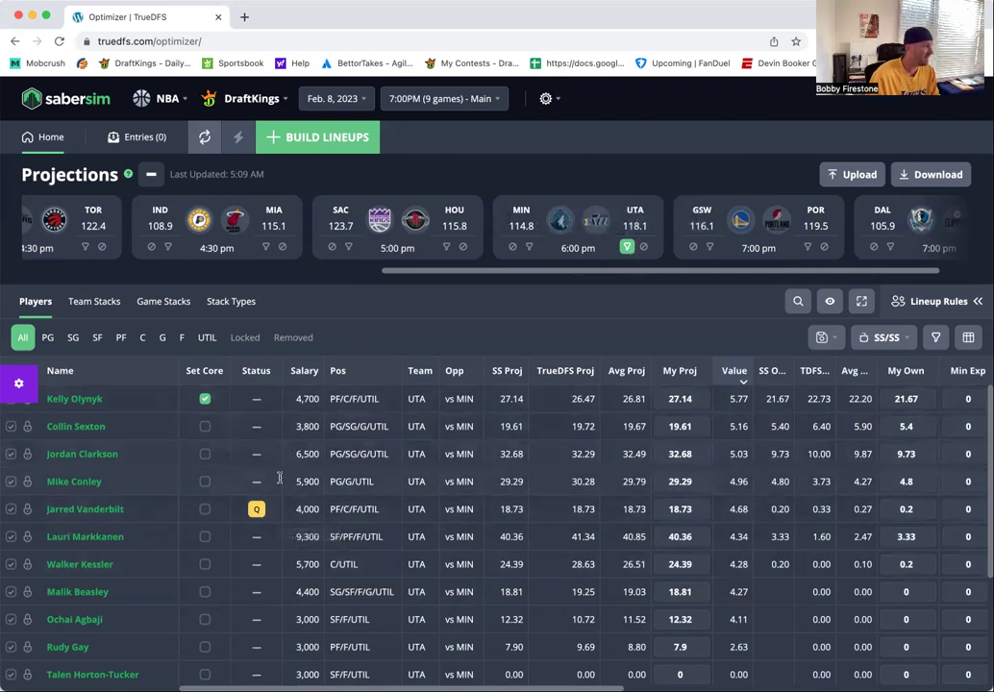
- Clear the UTA and MIN filters and list only Golden State players, led by 5.94 Value
{"action": "left_click", "coordinate": [627, 248]}
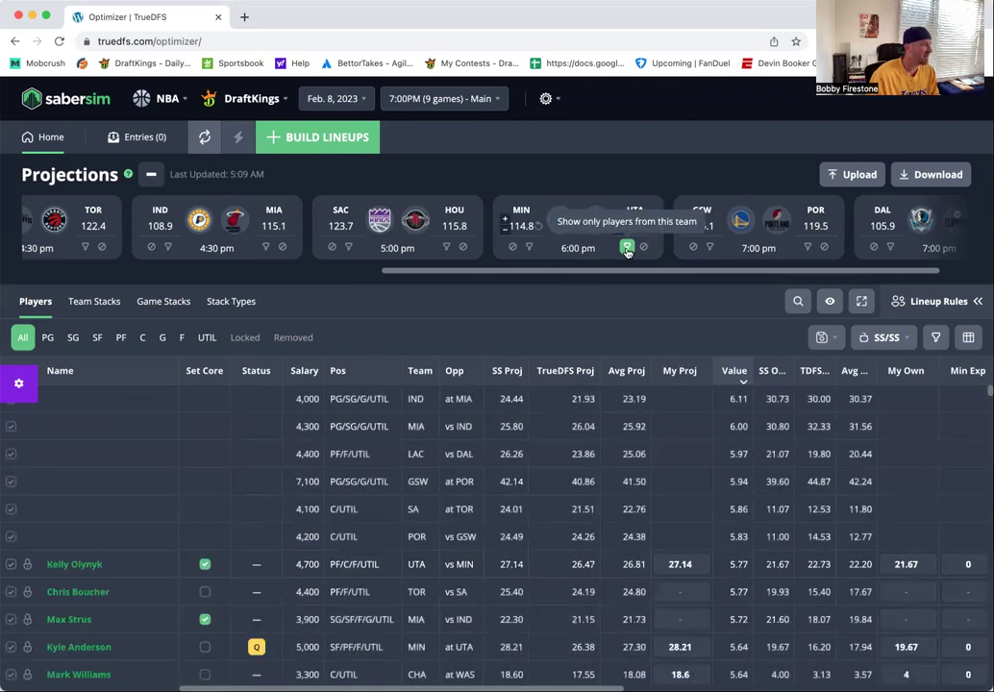
{"action": "left_click", "coordinate": [627, 249]}
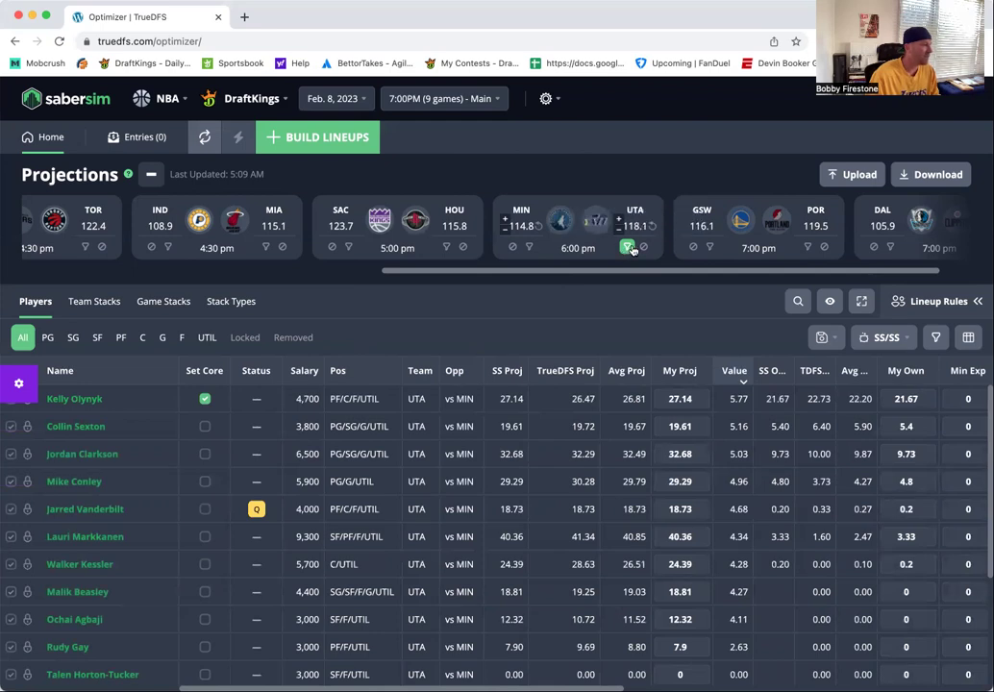
{"action": "left_click", "coordinate": [627, 248]}
{"action": "left_click", "coordinate": [529, 247]}
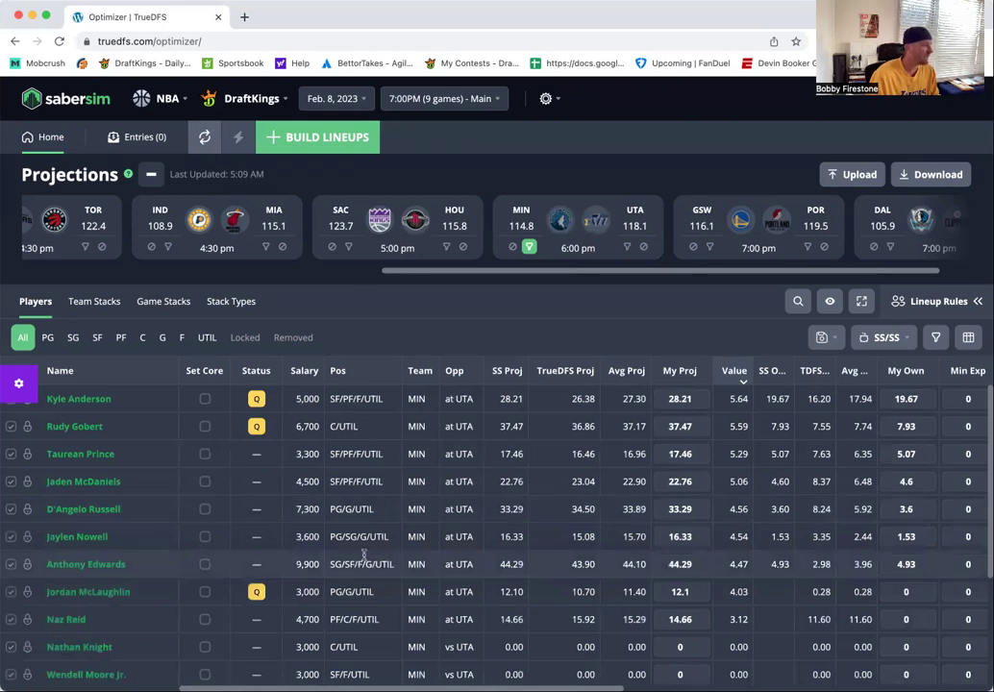
{"action": "left_click", "coordinate": [529, 248]}
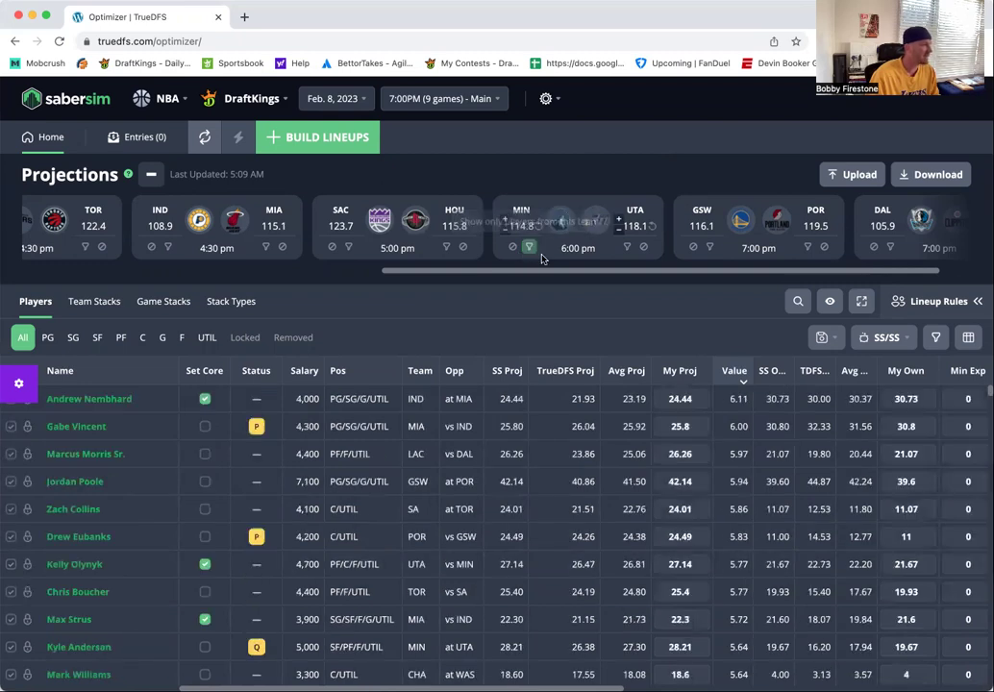
{"action": "left_click", "coordinate": [712, 248]}
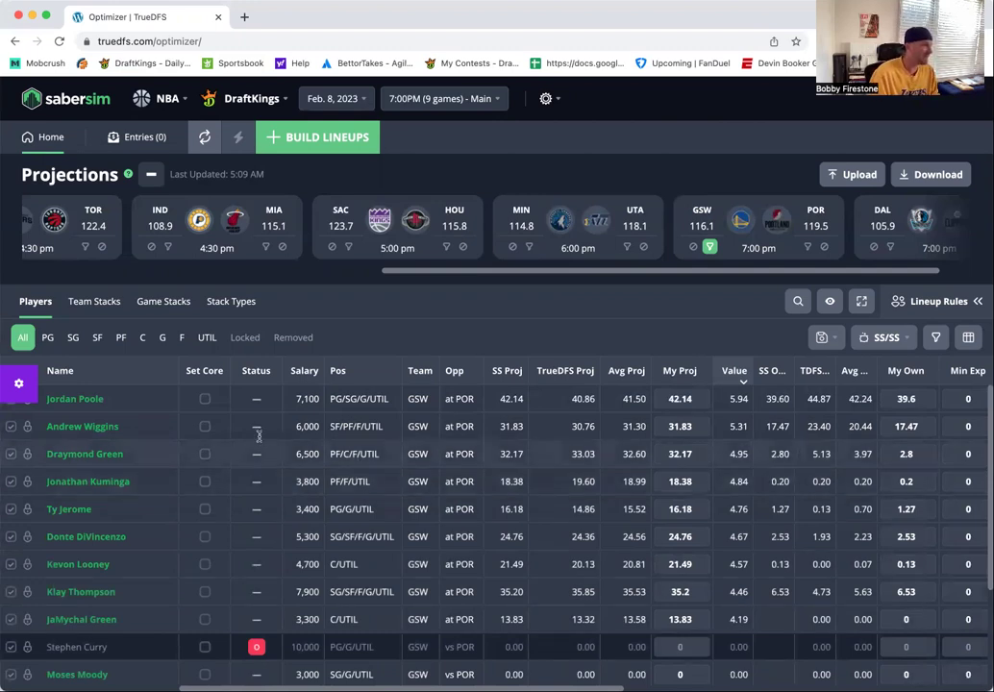
{"action": "left_click", "coordinate": [205, 400]}
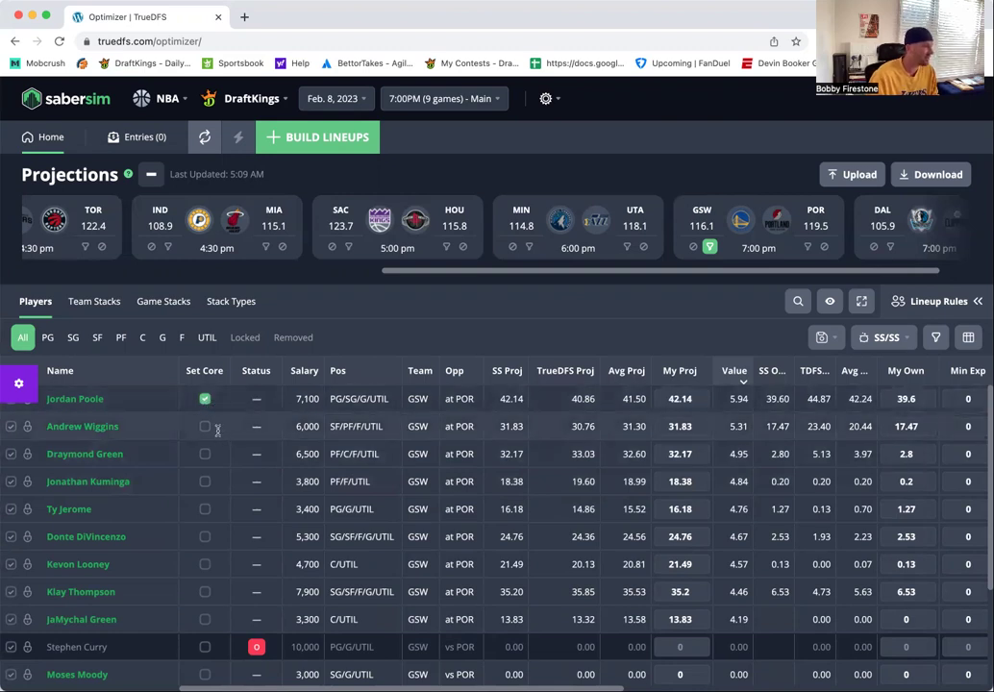
{"action": "left_click", "coordinate": [206, 429]}
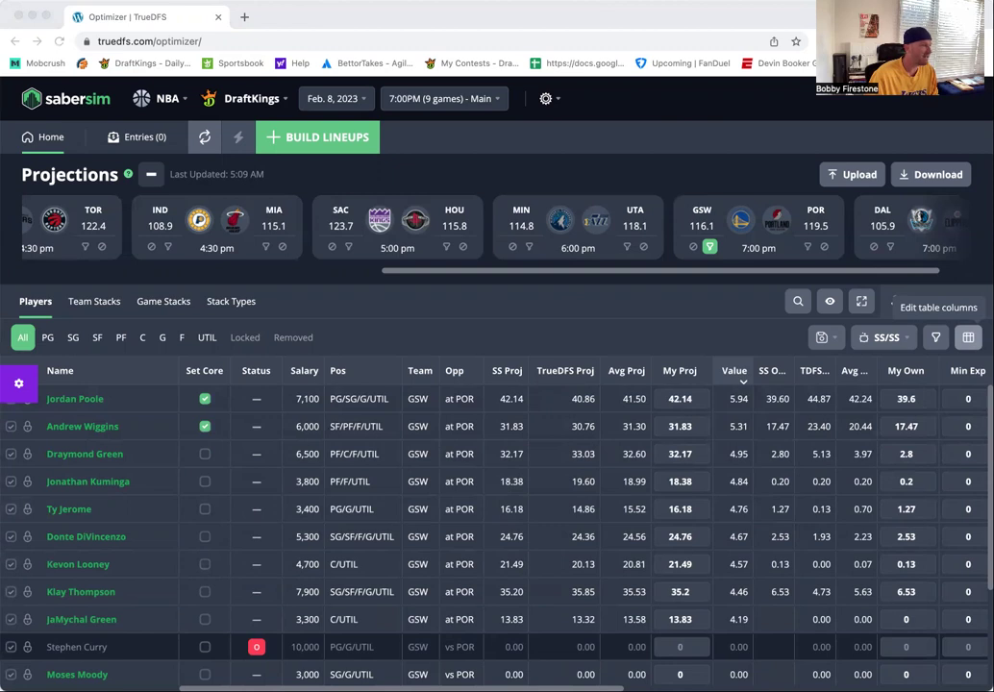
{"action": "left_click", "coordinate": [209, 497]}
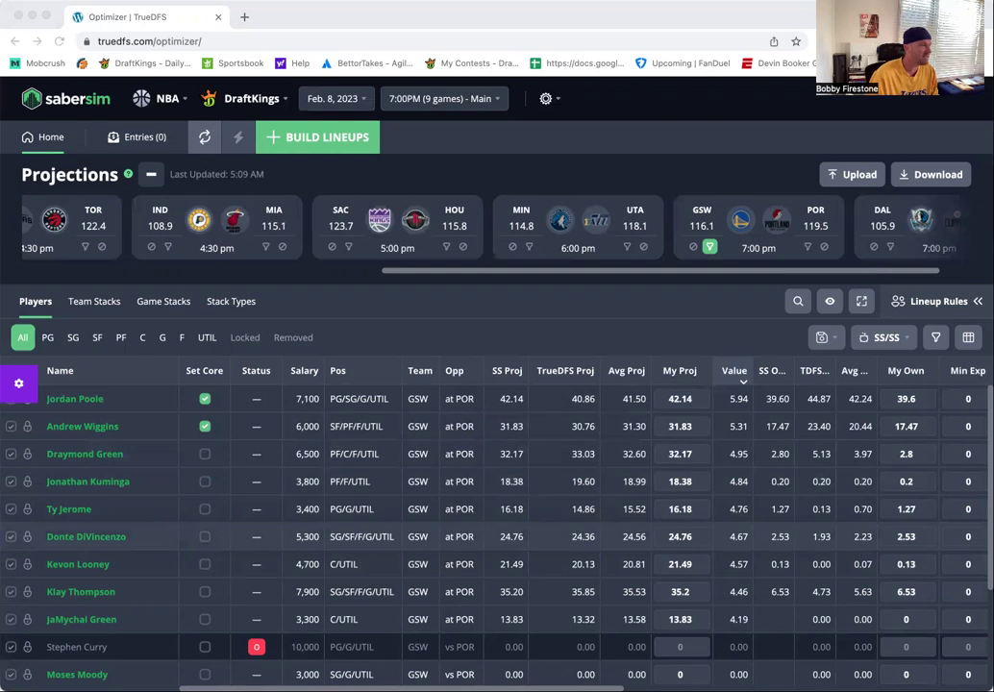
{"action": "left_click", "coordinate": [204, 565]}
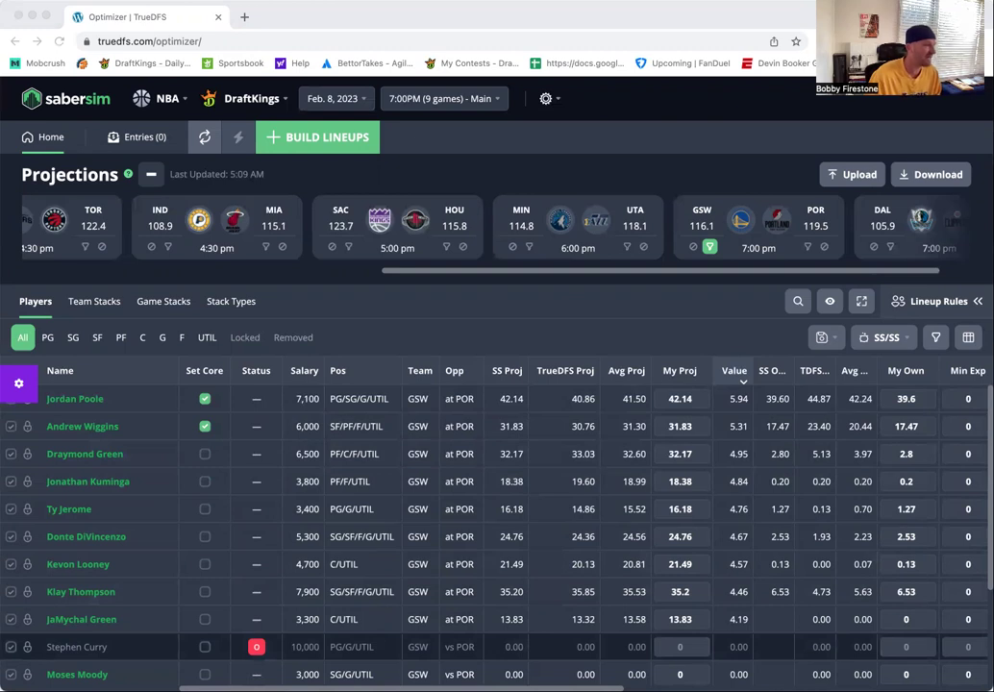
{"action": "left_click", "coordinate": [160, 515]}
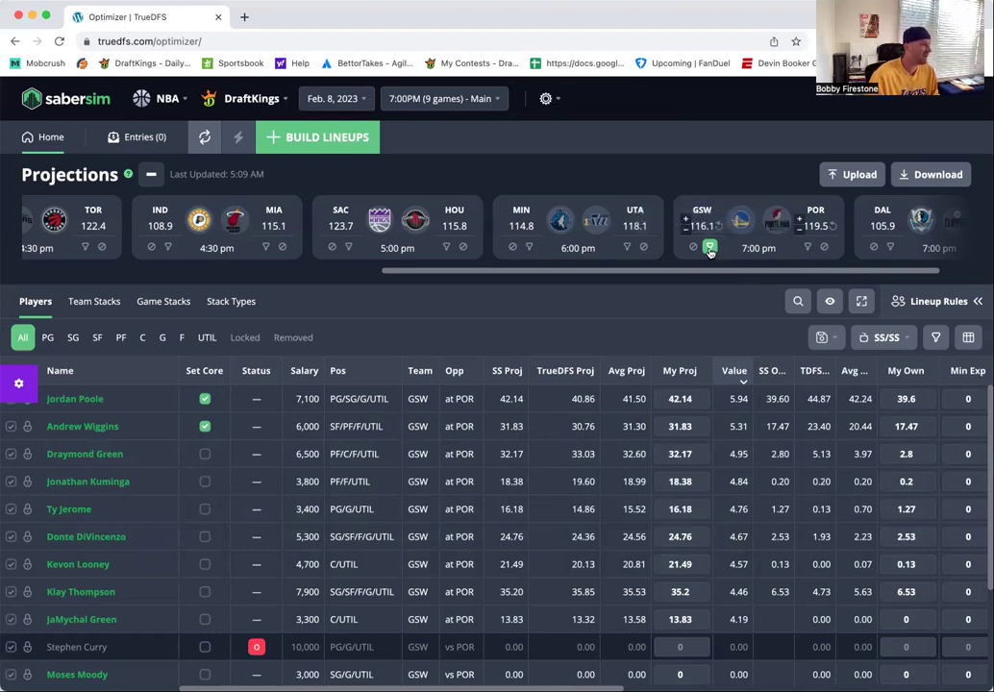
- Review Portland-only projections without picking anyone, then clear the filter to list all teams
{"action": "left_click", "coordinate": [806, 248]}
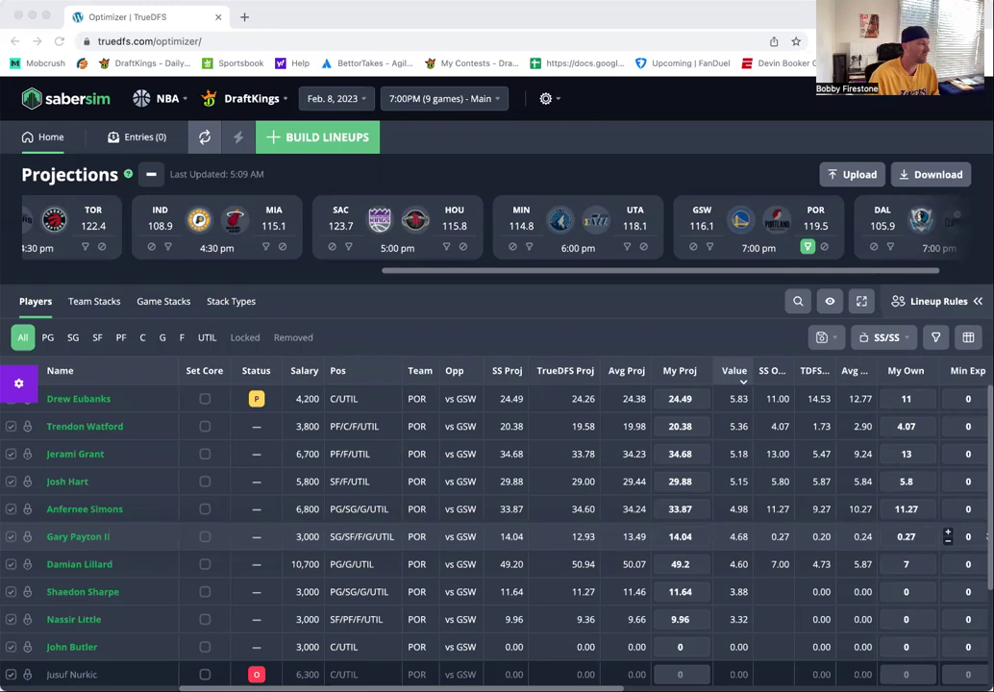
{"action": "left_click", "coordinate": [175, 544]}
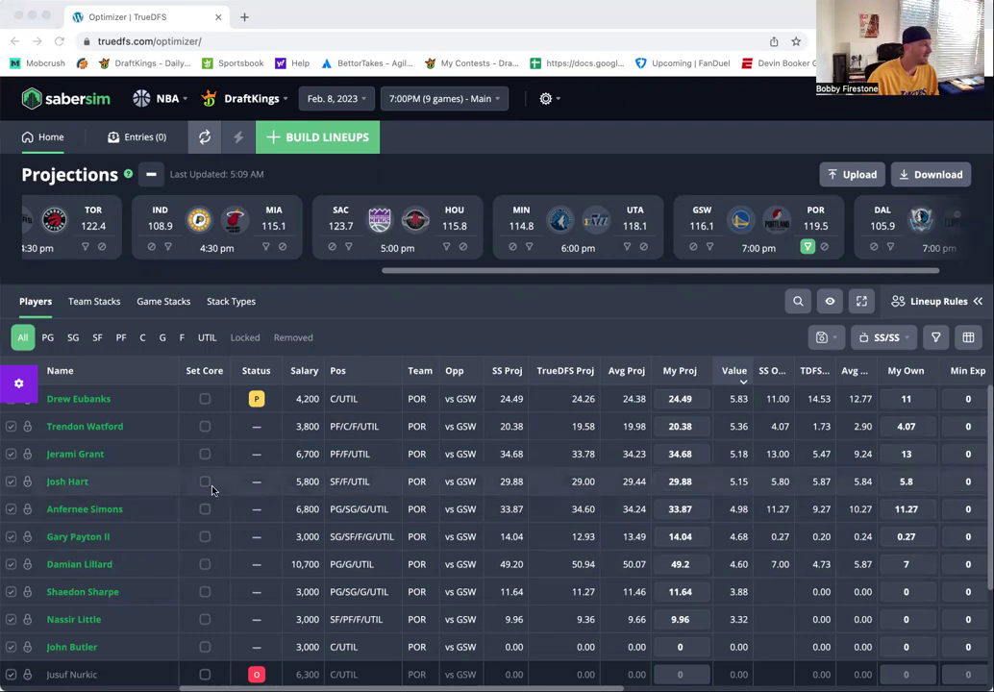
{"action": "left_click", "coordinate": [251, 477]}
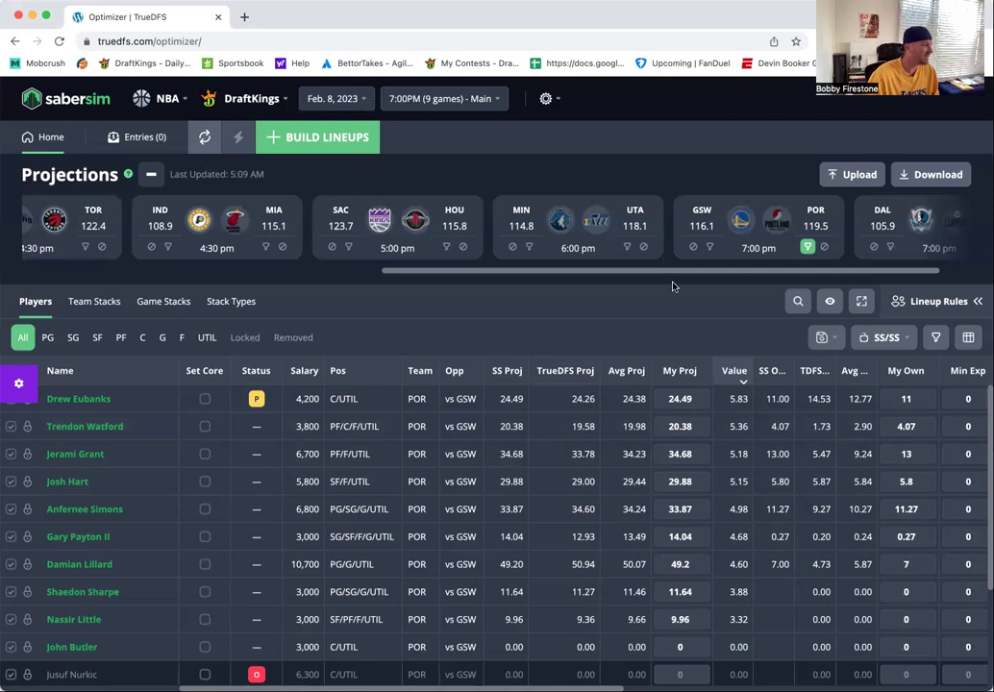
{"action": "left_click", "coordinate": [807, 249]}
- Look over Dallas-only projections, then turn the DAL filter off to list every team again
{"action": "scroll", "coordinate": [914, 277], "scroll_direction": "right", "scroll_amount": 2}
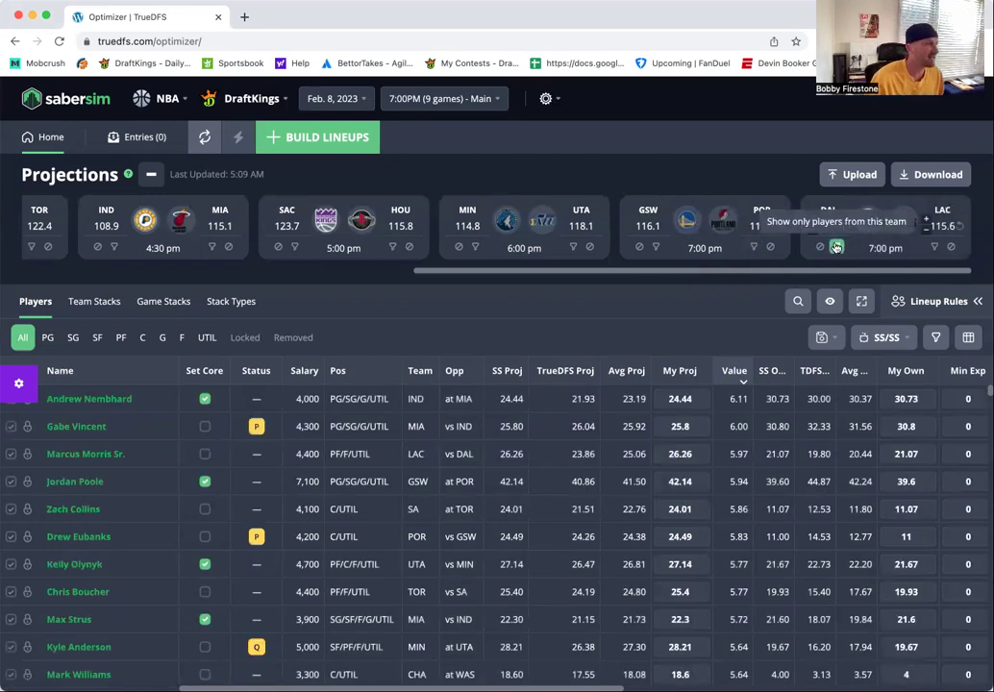
{"action": "left_click", "coordinate": [836, 248]}
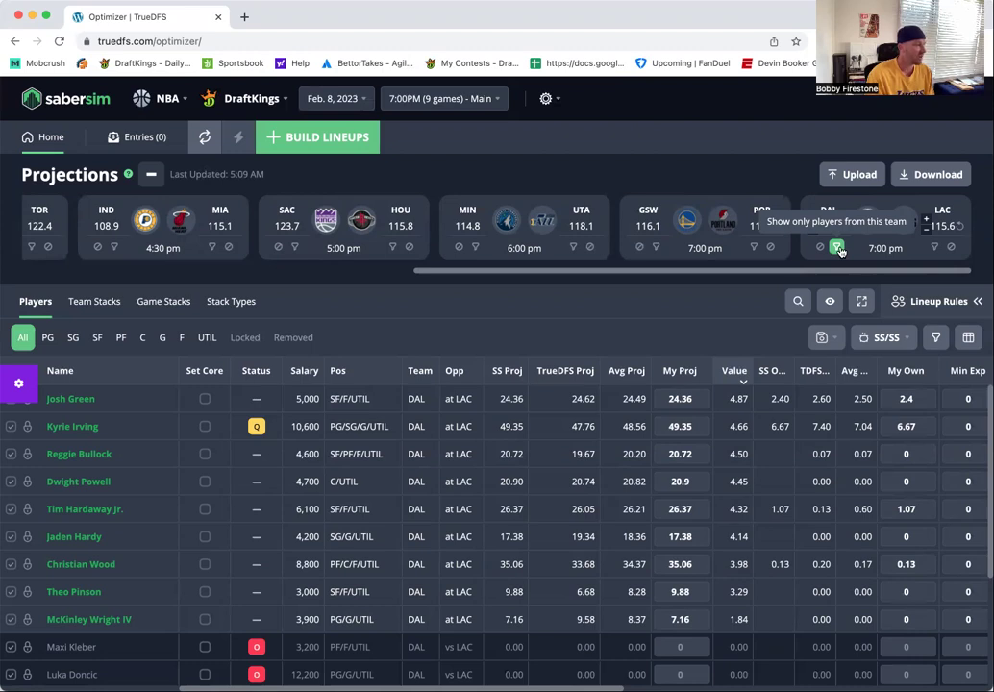
{"action": "left_click", "coordinate": [837, 247]}
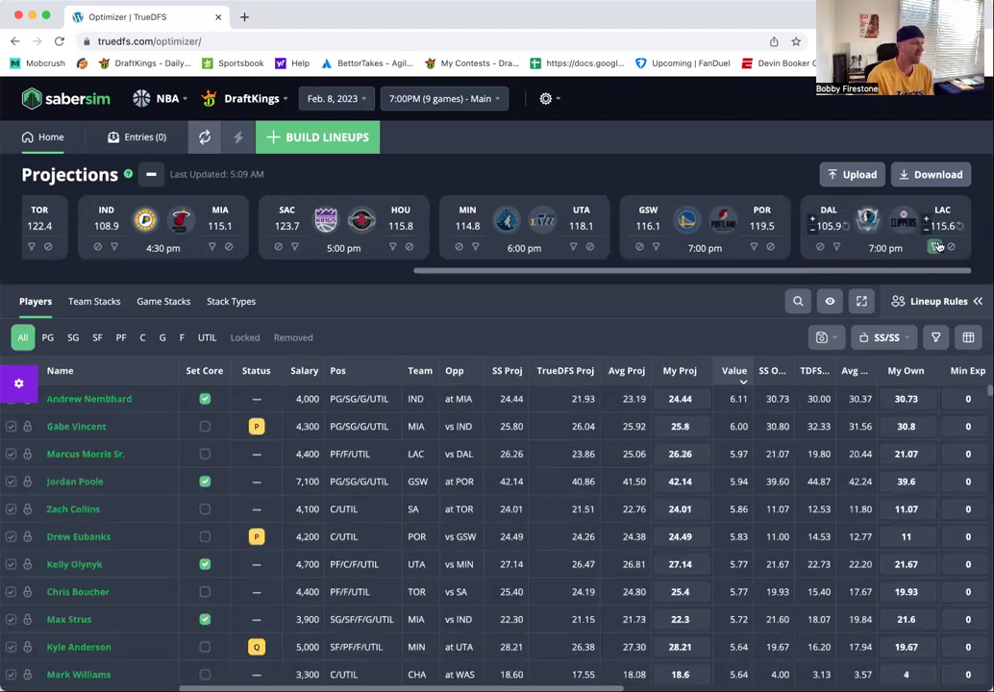
{"action": "left_click", "coordinate": [932, 248]}
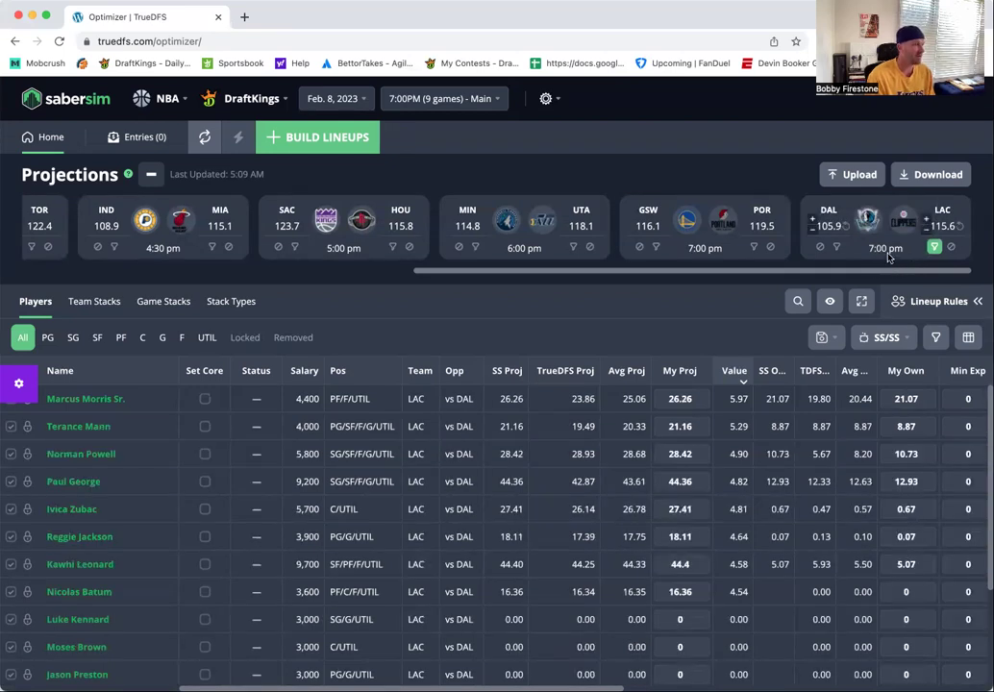
{"action": "left_click", "coordinate": [938, 249]}
{"action": "left_click", "coordinate": [837, 247]}
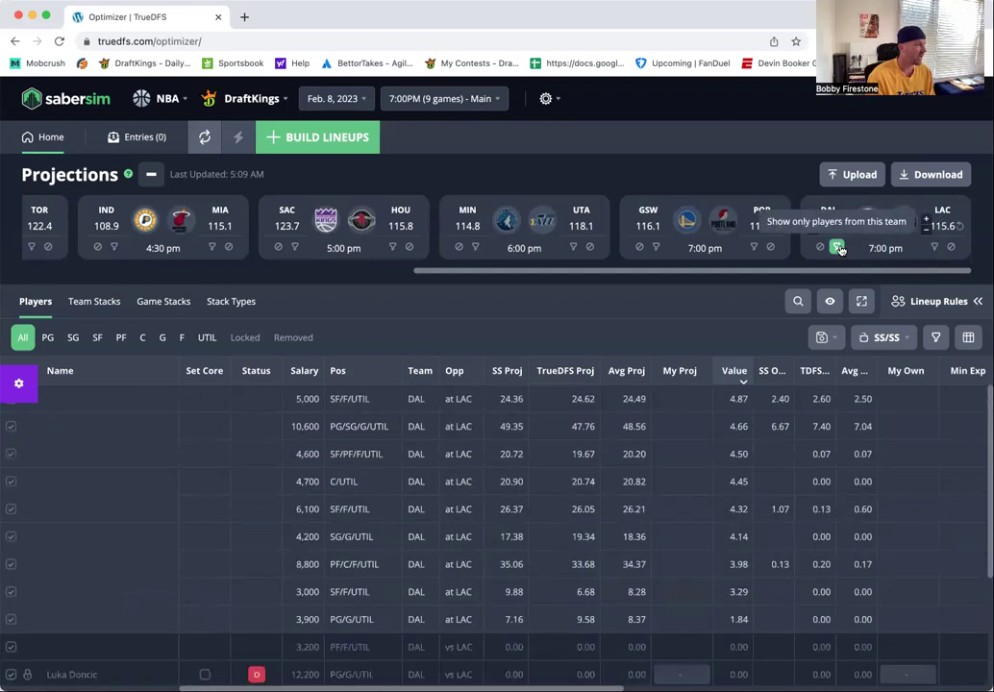
{"action": "left_click", "coordinate": [838, 248]}
{"action": "left_click", "coordinate": [934, 247]}
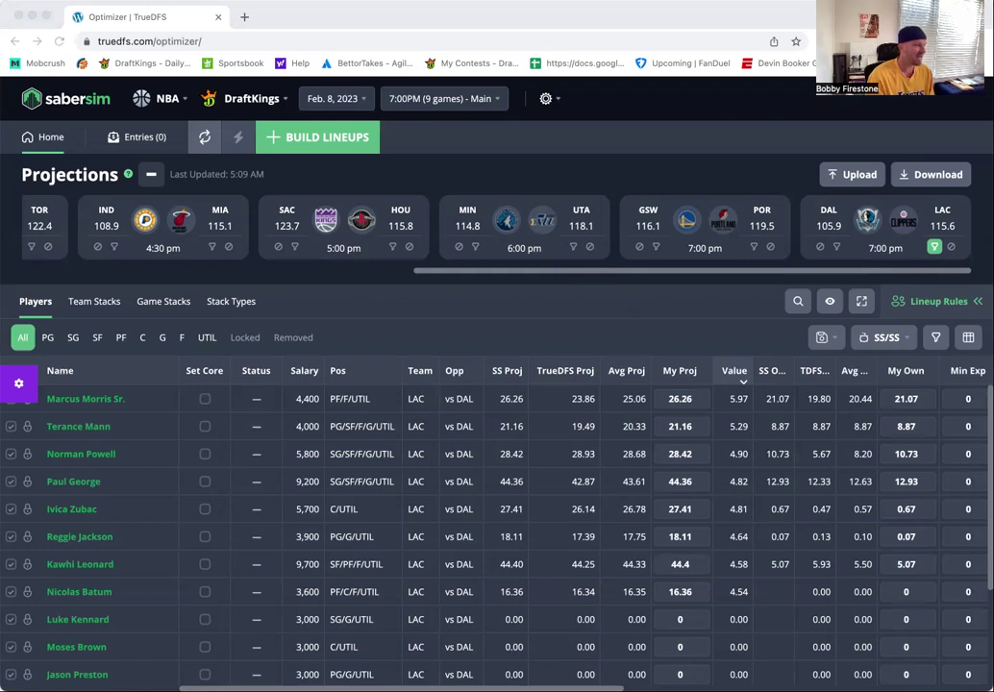
{"action": "left_click", "coordinate": [173, 538]}
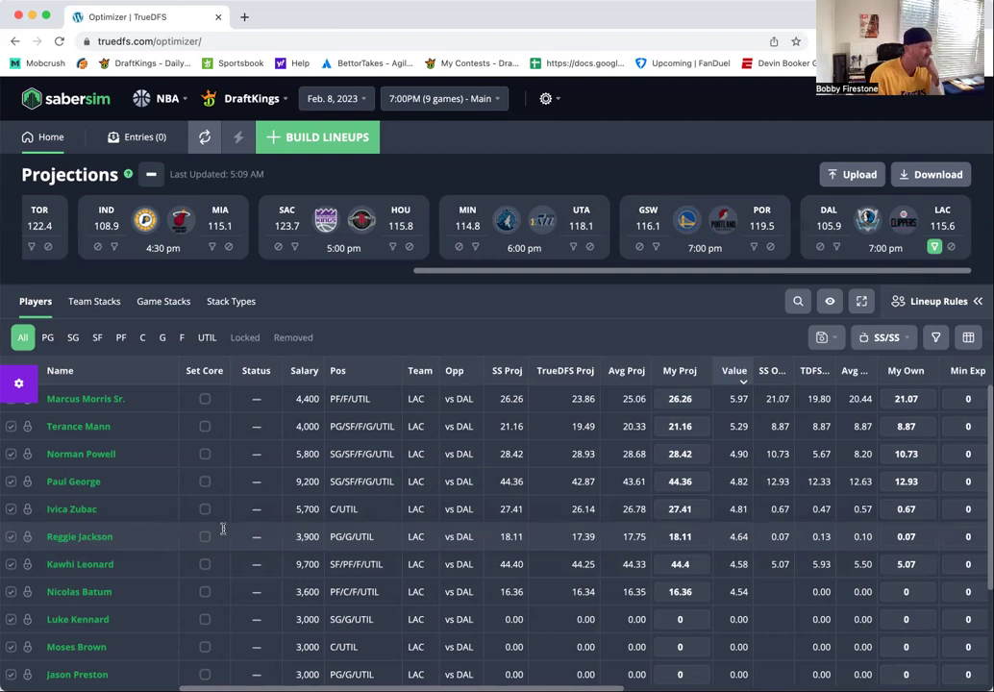
{"action": "scroll", "coordinate": [192, 534], "scroll_direction": "down", "scroll_amount": 3}
{"action": "scroll", "coordinate": [223, 528], "scroll_direction": "up", "scroll_amount": 3}
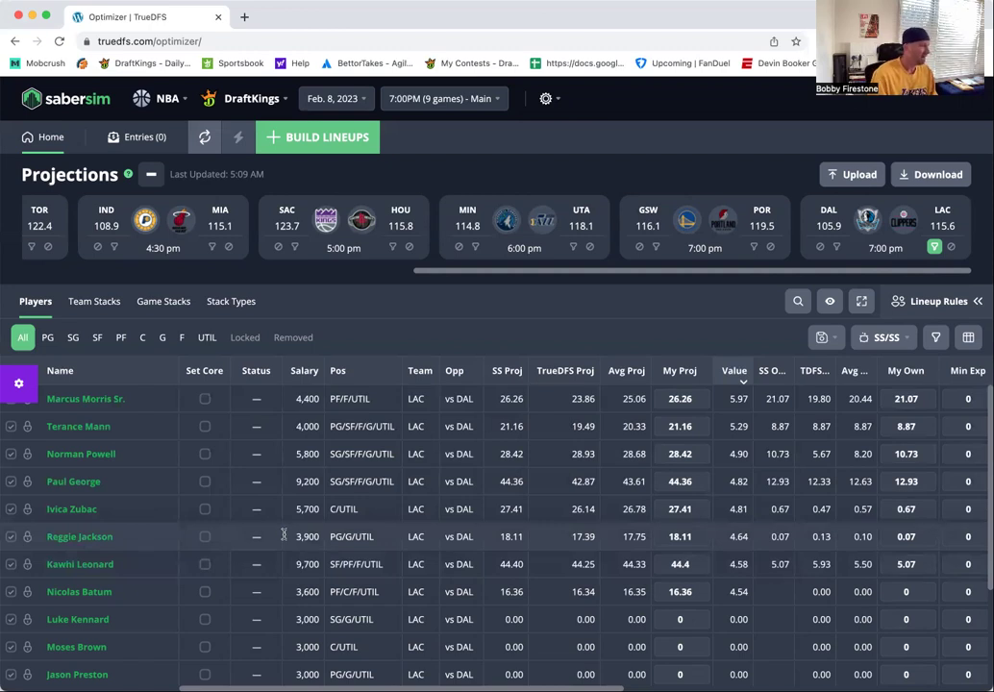
{"action": "left_click", "coordinate": [935, 248]}
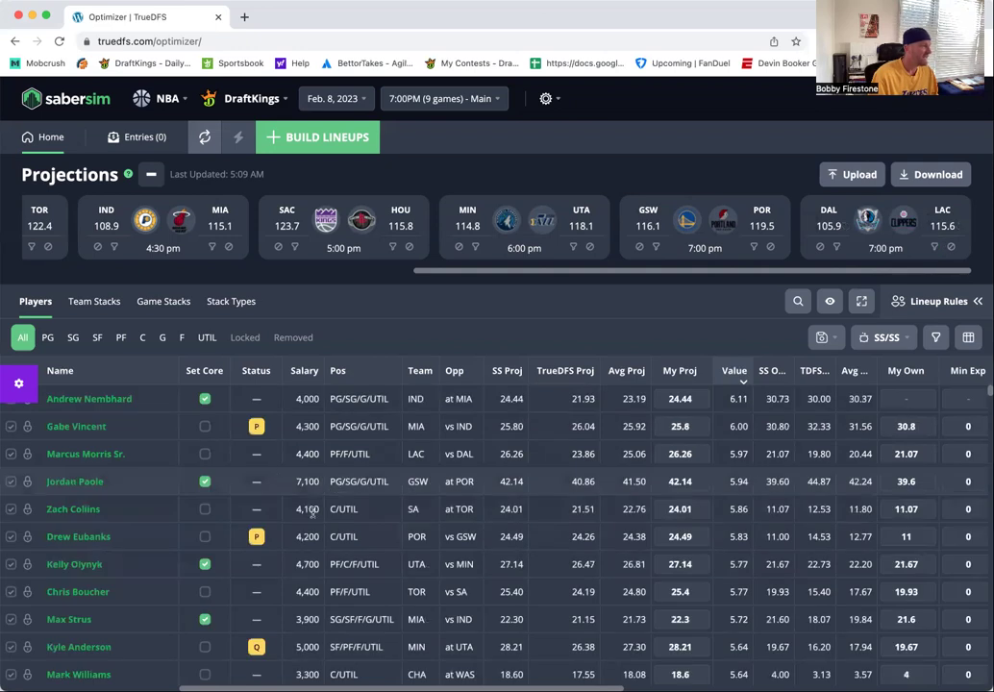
{"action": "scroll", "coordinate": [634, 549], "scroll_direction": "down", "scroll_amount": 3}
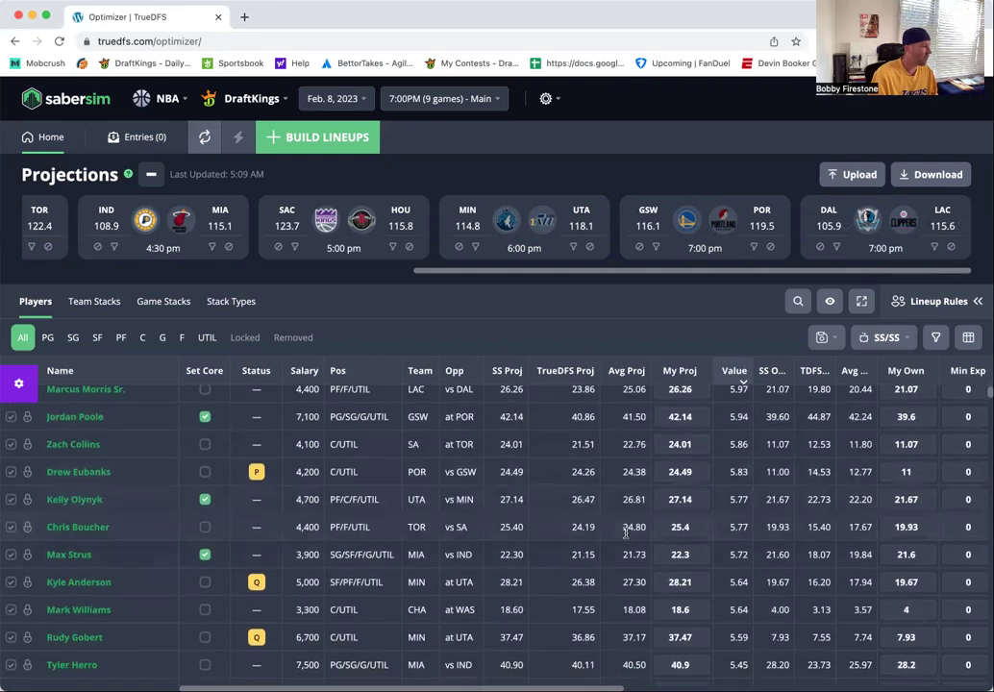
{"action": "scroll", "coordinate": [626, 532], "scroll_direction": "down", "scroll_amount": 1}
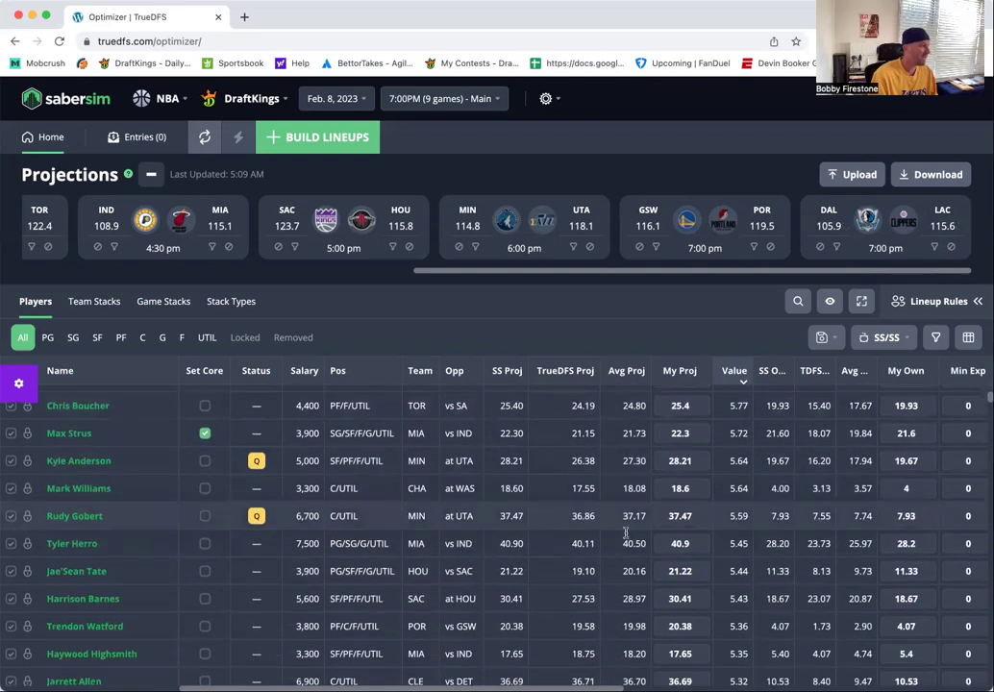
{"action": "scroll", "coordinate": [626, 532], "scroll_direction": "down", "scroll_amount": 1}
{"action": "scroll", "coordinate": [626, 532], "scroll_direction": "up", "scroll_amount": 5}
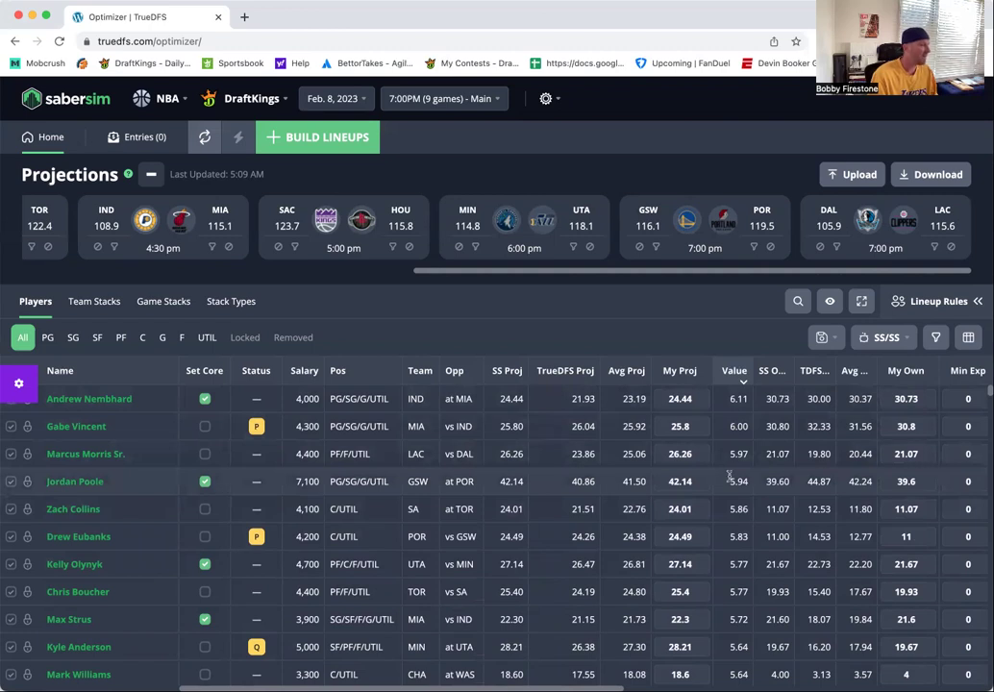
{"action": "mouse_move", "coordinate": [707, 481]}
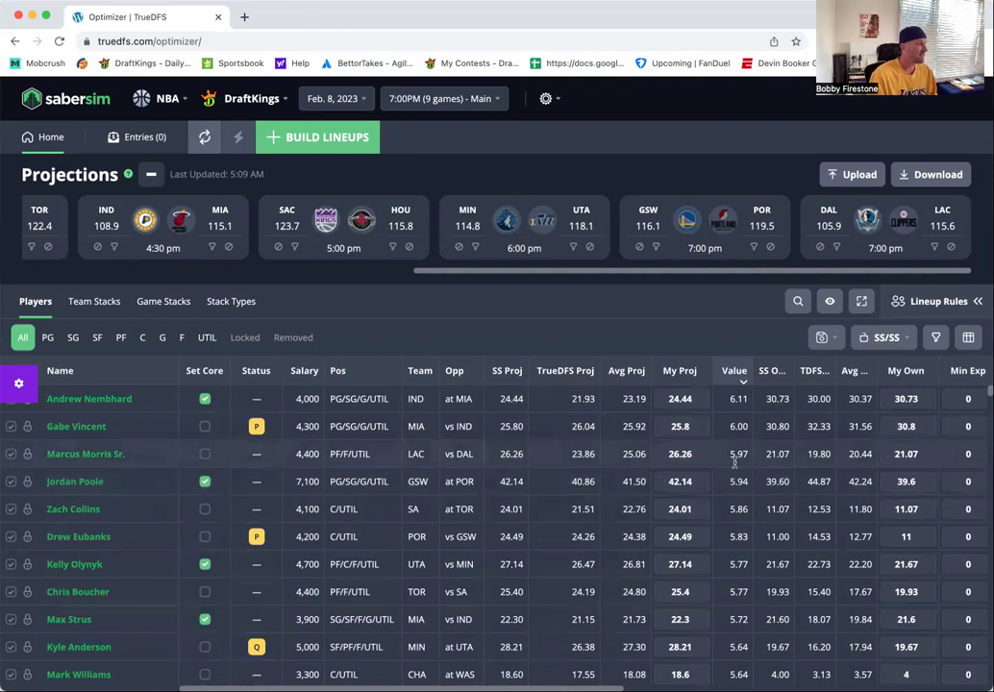